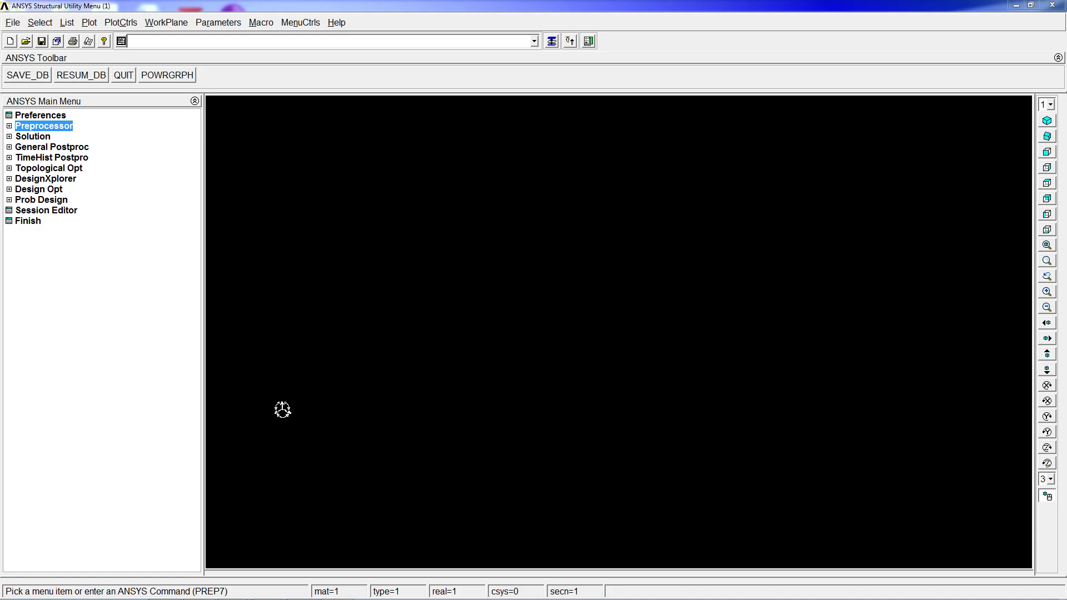
Define element type 1 as BEAM188 with et,1,188
click(50, 127)
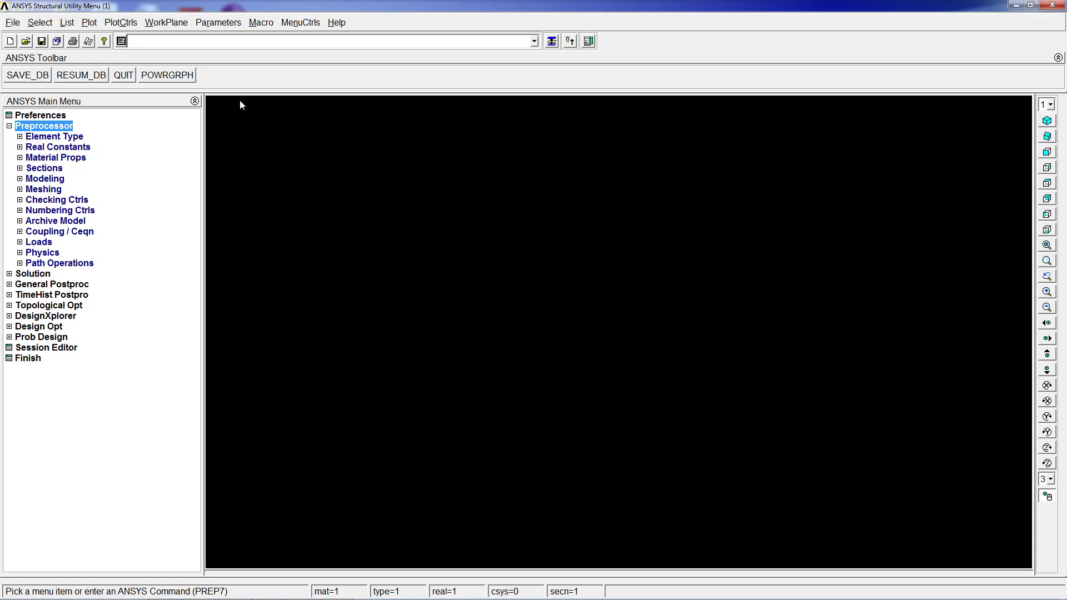
text(et,1,188)
key(Return)
Give material 1 Young's modulus 2.1e11 and Poisson's ratio 0.3
text(mp)
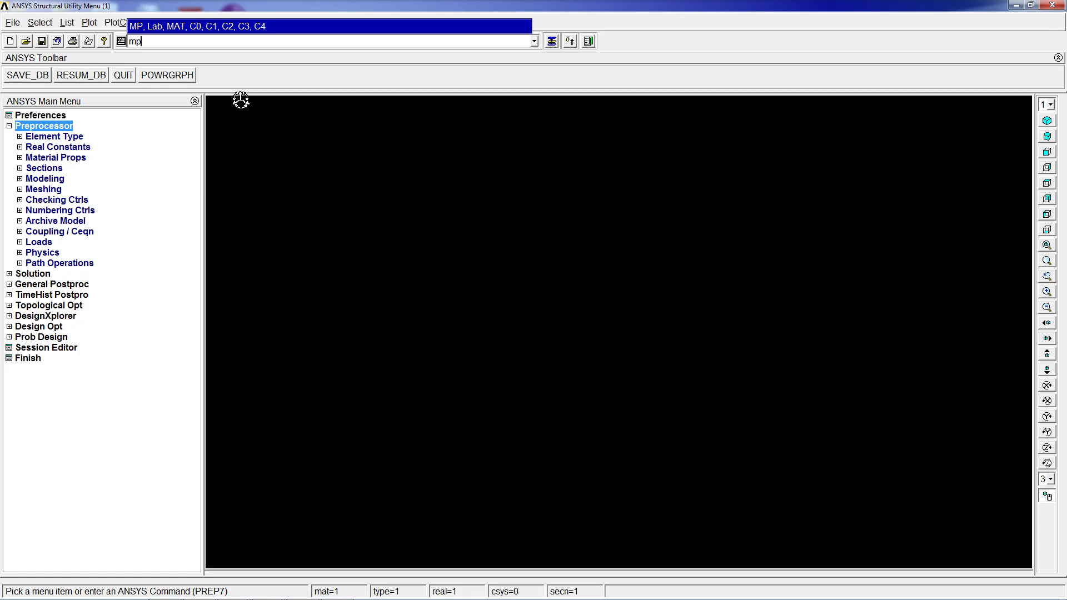
text(,den)
key(BackSpace)
key(BackSpace)
key(BackSpace)
key(BackSpace)
text(,ex,1,2.1e11)
key(Return)
text(mp,prxy,1,0.3)
key(Return)
Set material 1 density to 7850, correcting the mistyped denx label to dens
text(mp,denx,1,7850)
key(Return)
key(Return)
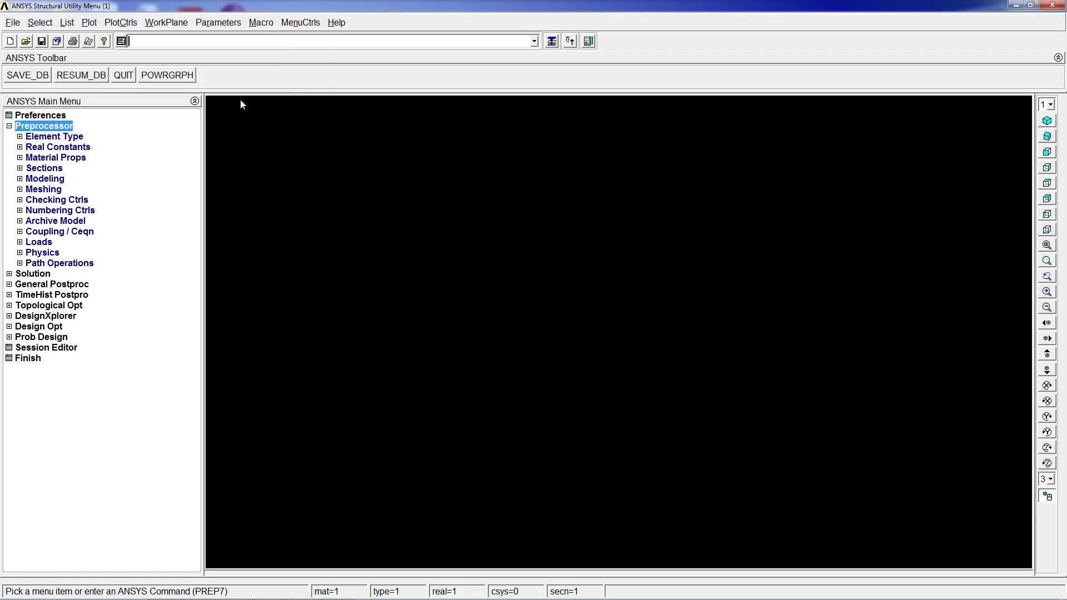
key(Up)
key(Left)
key(Left)
key(Left)
key(Left)
key(Left)
key(Left)
key(Left)
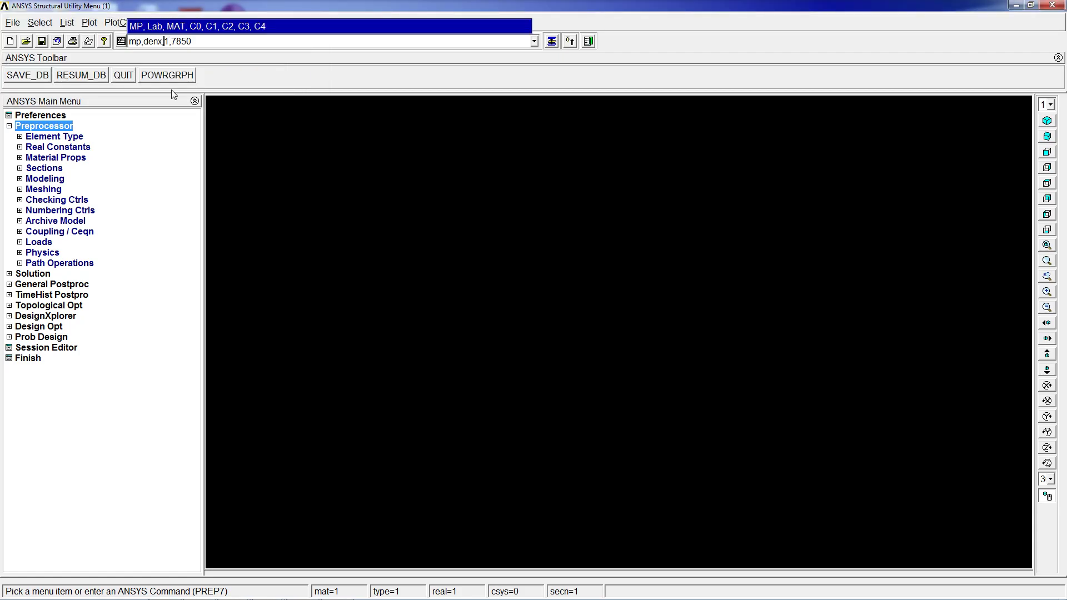
key(BackSpace)
text(s)
key(Return)
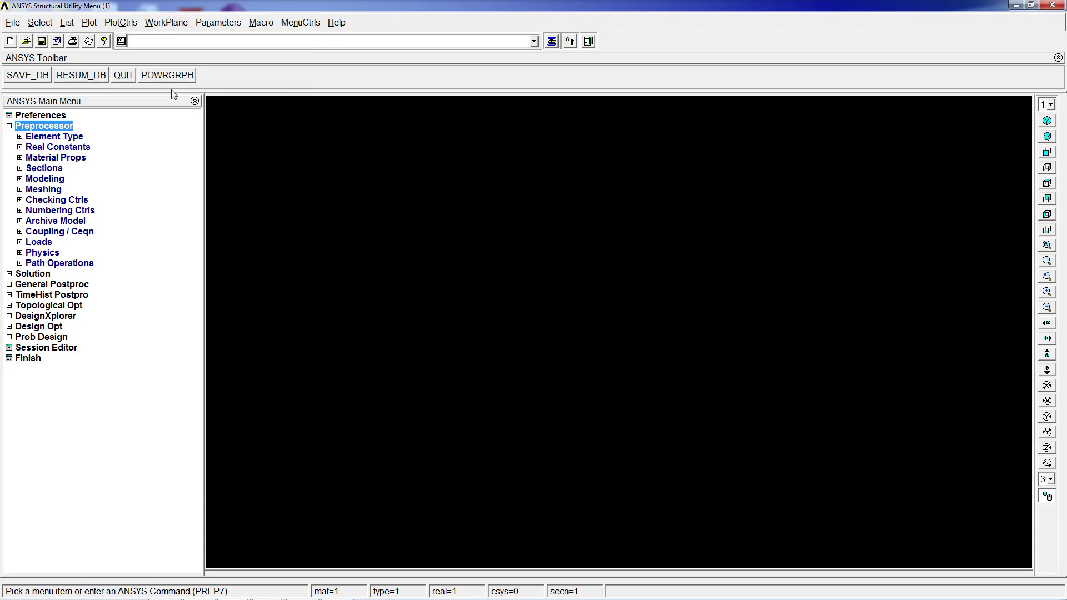
Open the common beam section tool and name the section fi20
click(78, 157)
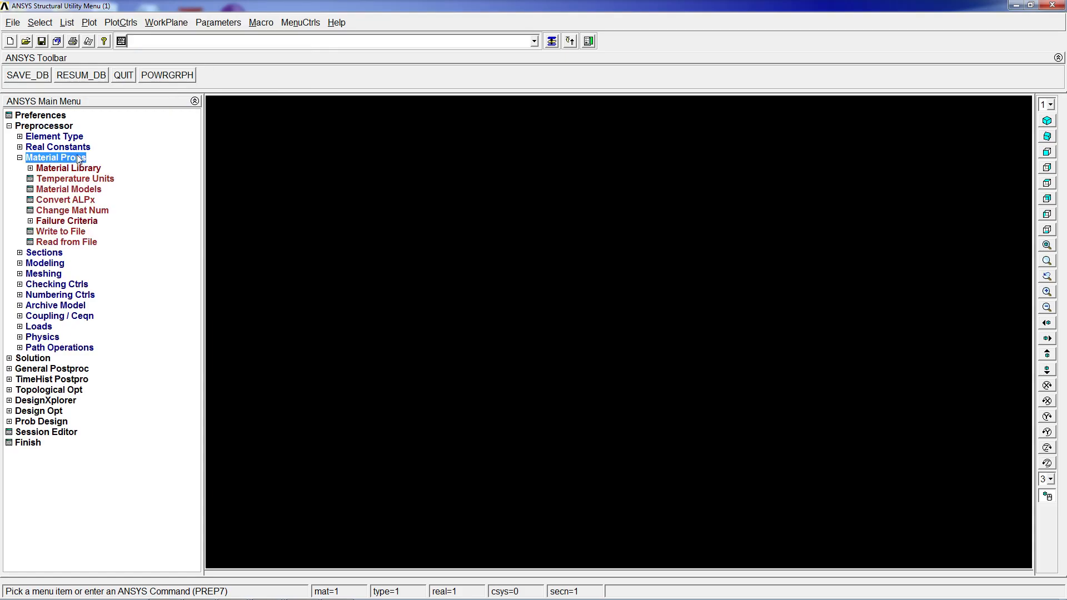
click(78, 158)
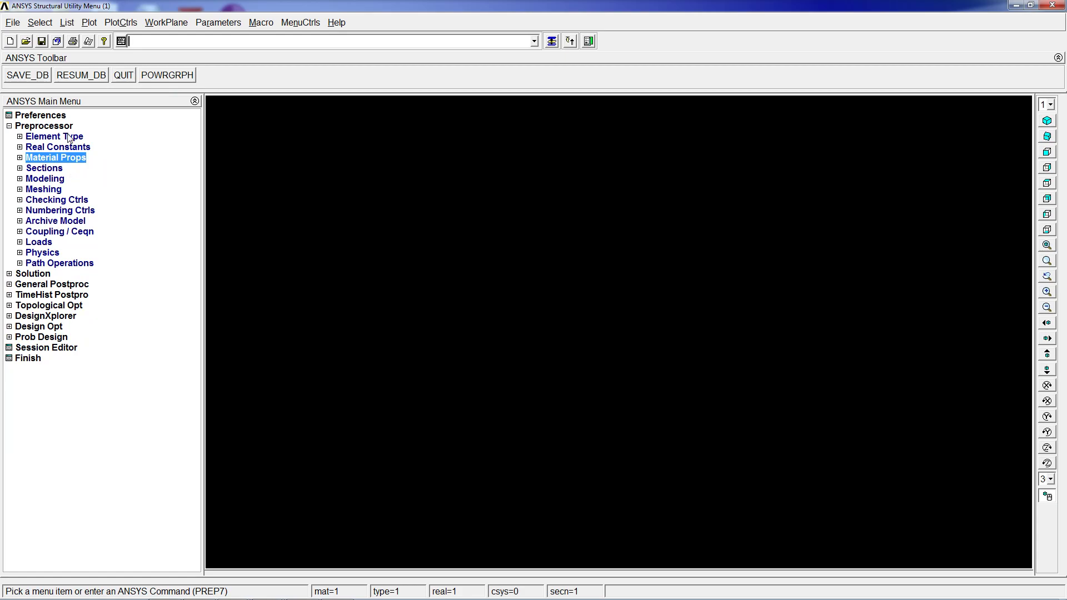
click(56, 169)
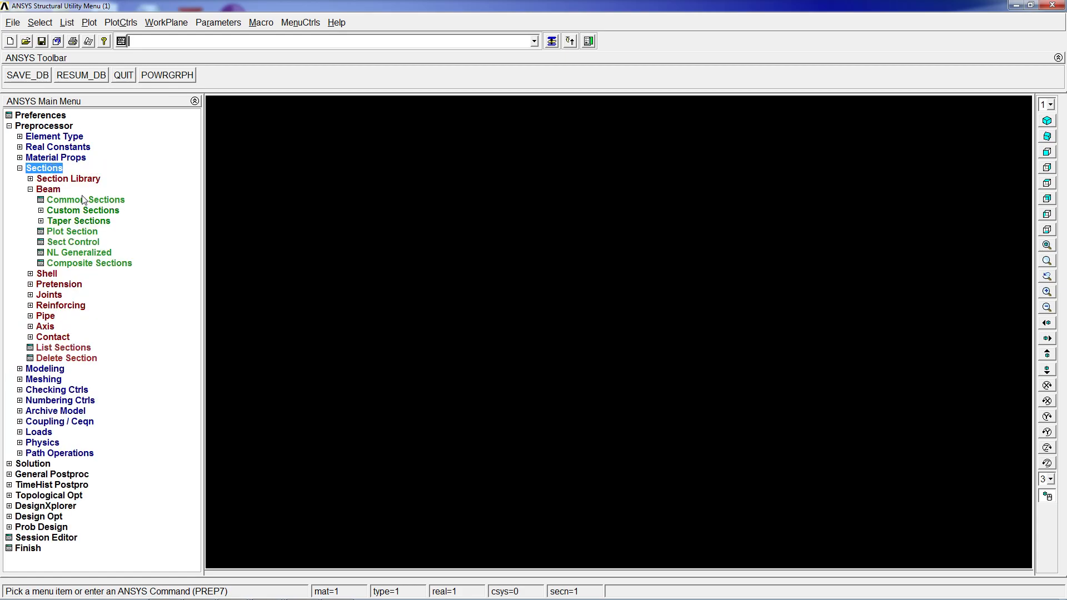
click(84, 200)
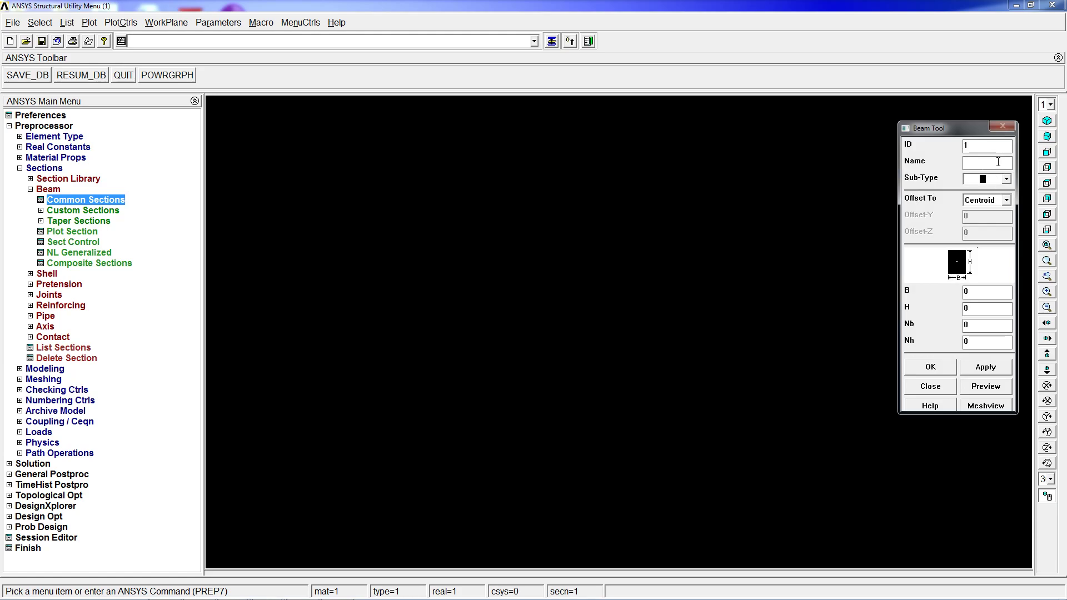
click(999, 162)
text(fi20)
Make it a solid circle of radius 0.01, preview it and accept
click(1007, 178)
click(989, 209)
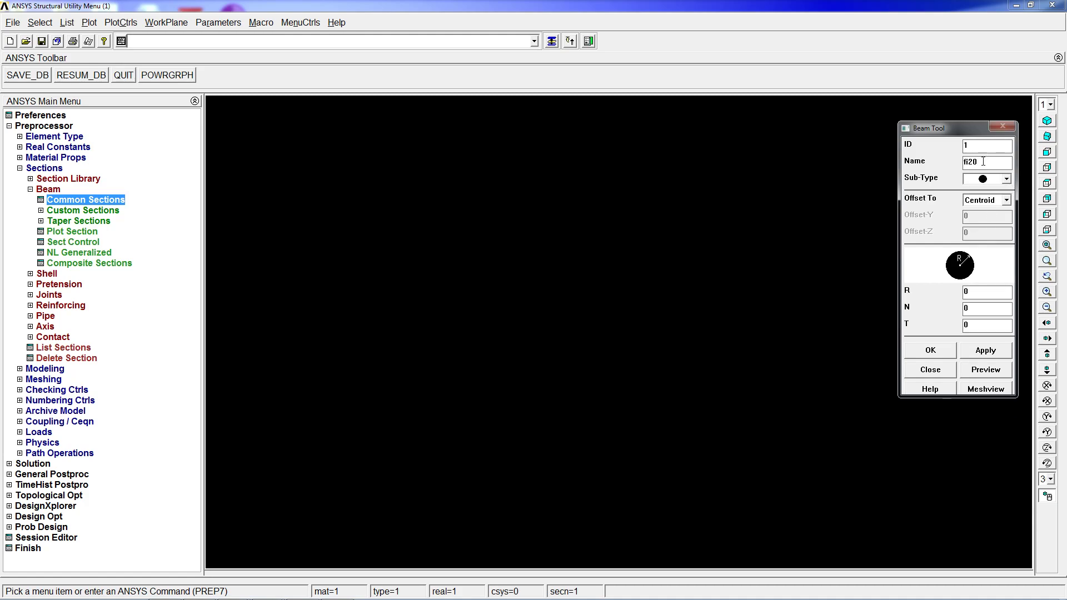
double_click(989, 291)
text(0.01)
click(986, 369)
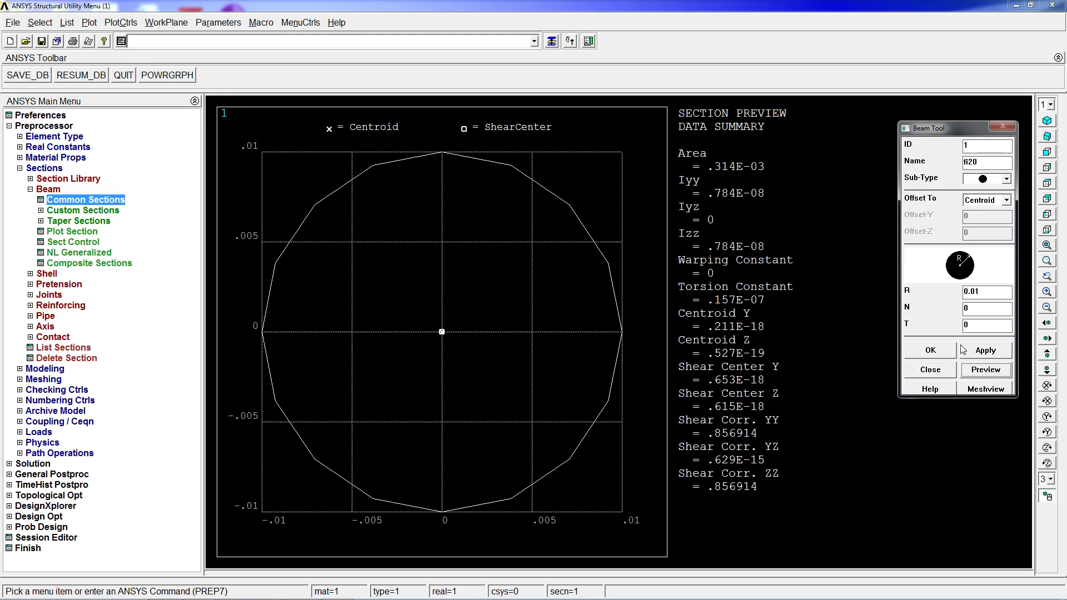
click(940, 351)
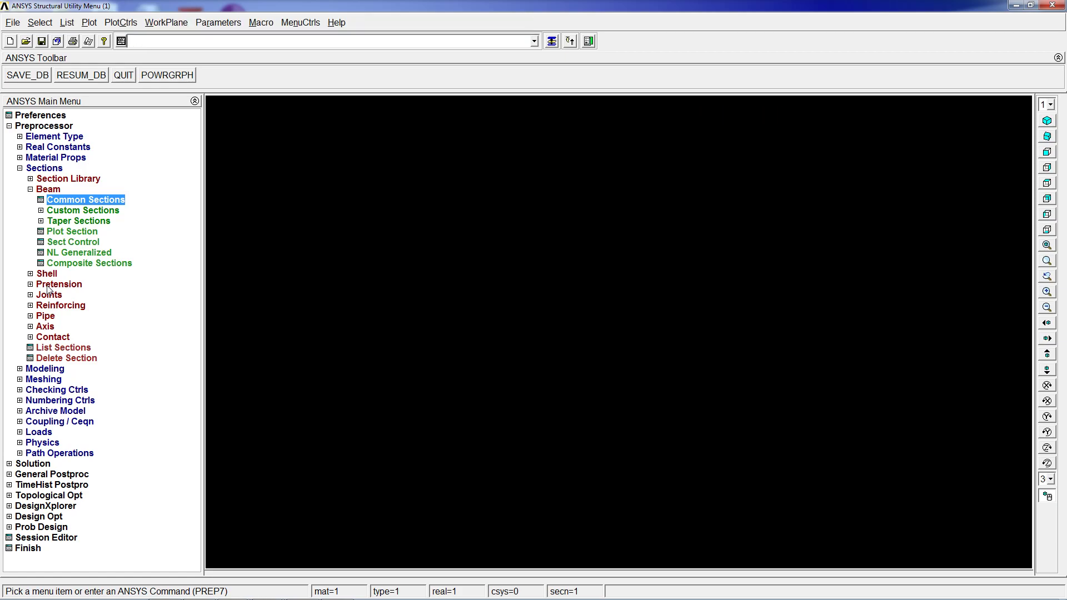
Create keypoints at the origin and at y 0.3, joined by line l,1,2
text(k,)
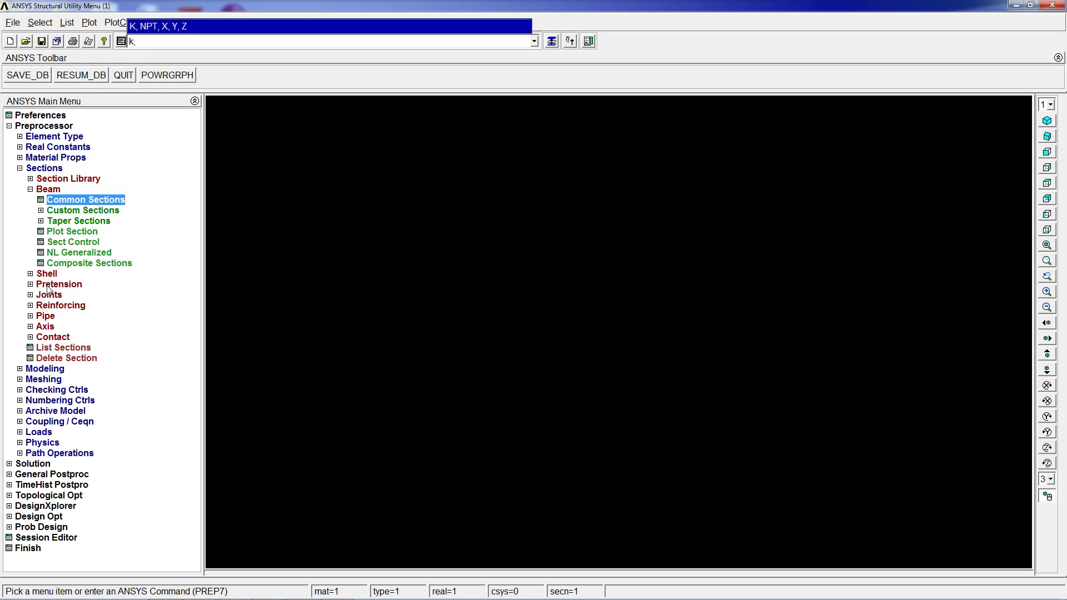
key(Return)
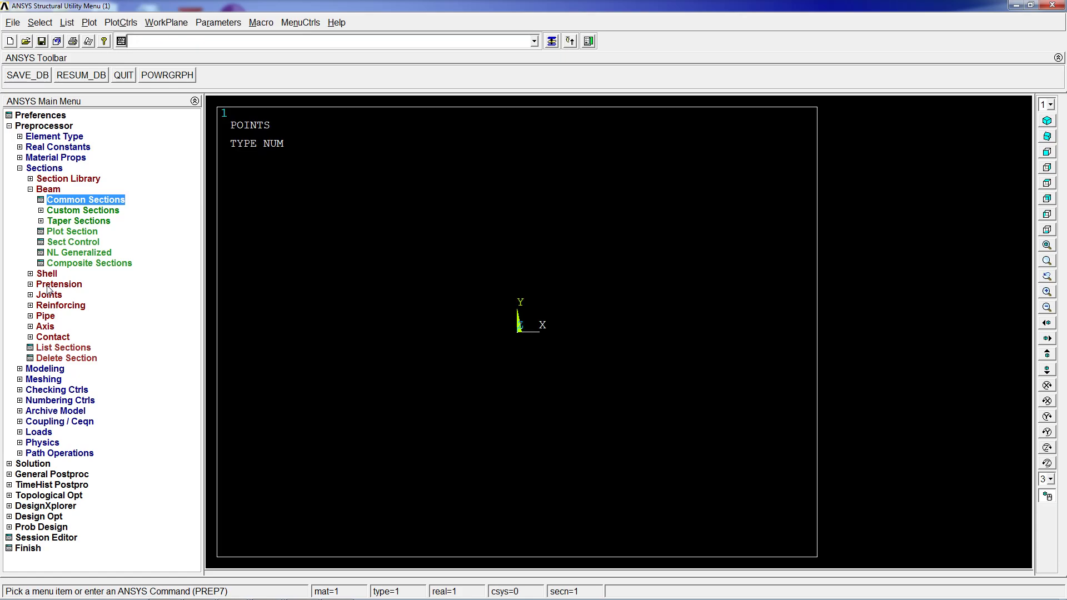
text(k,)
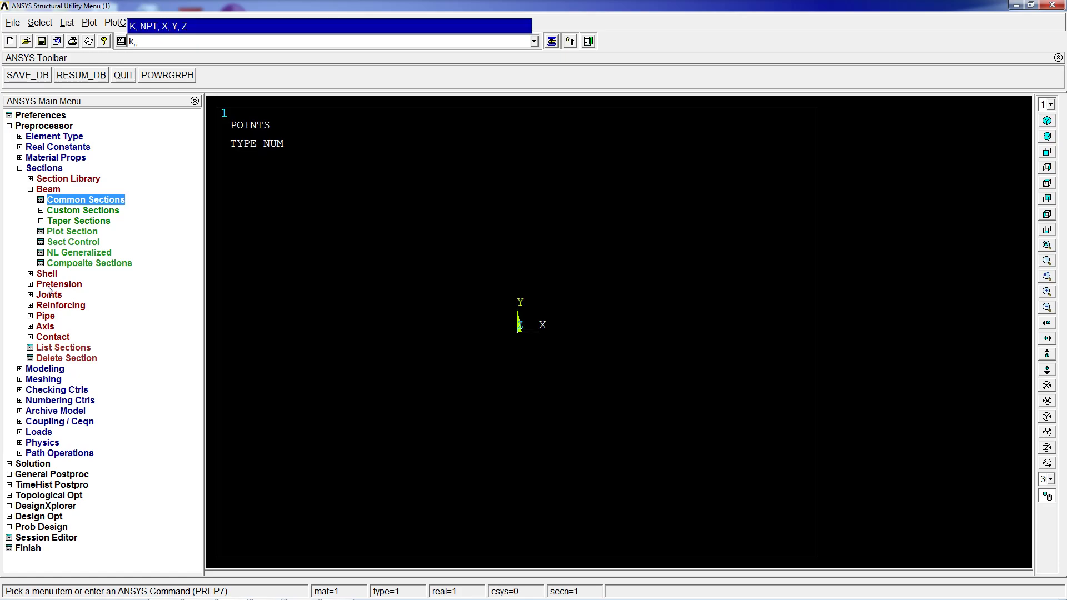
text(,,0.3)
key(Return)
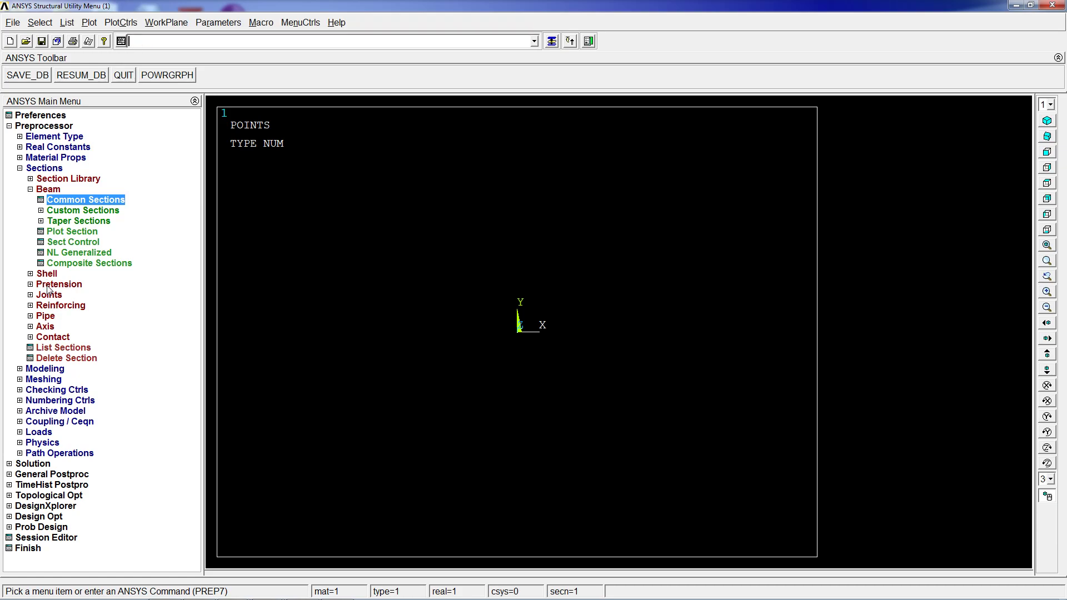
text(l,1,2)
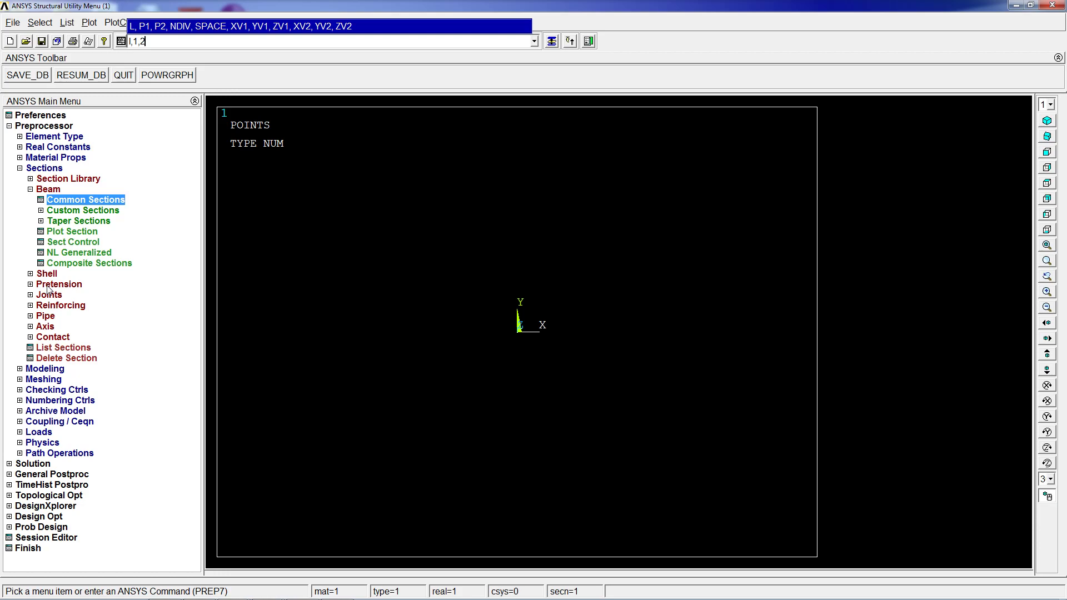
key(Return)
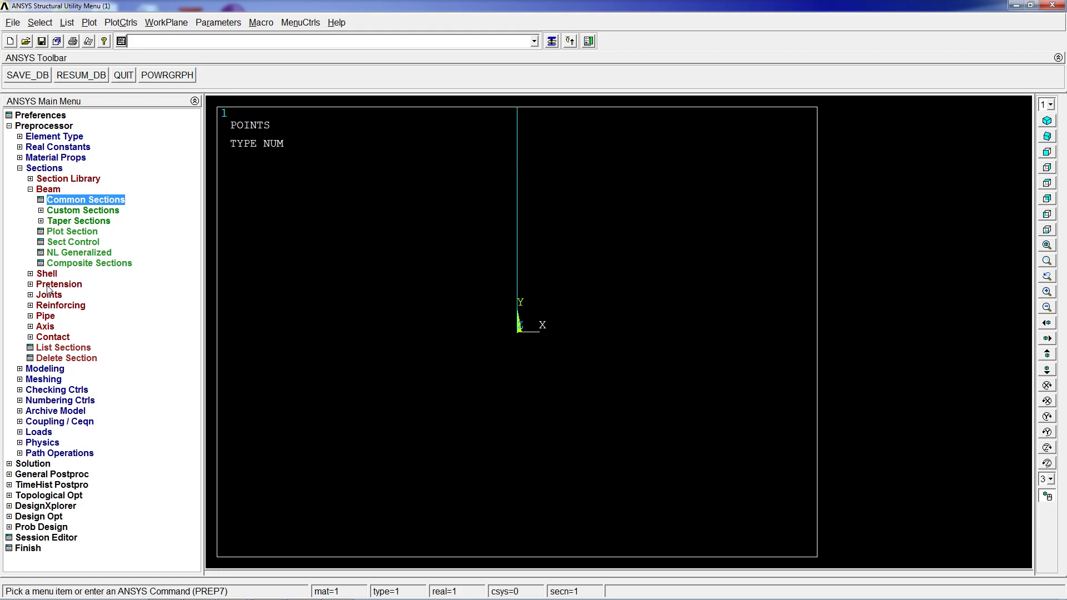
Plot the lines with lplot and pan the beam into view
text(k)
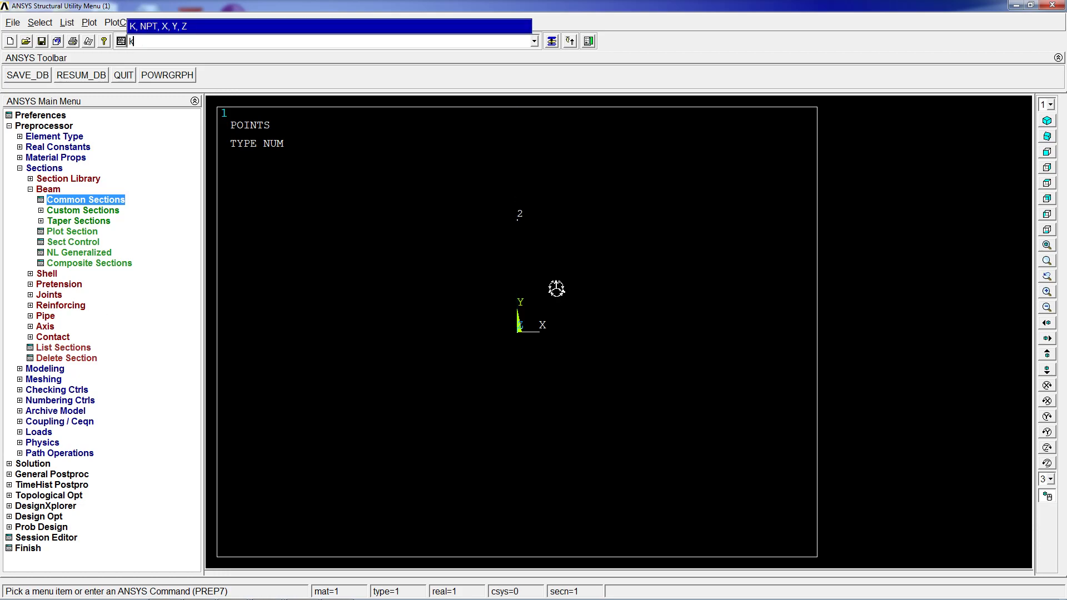
key(BackSpace)
text(lplot)
key(Return)
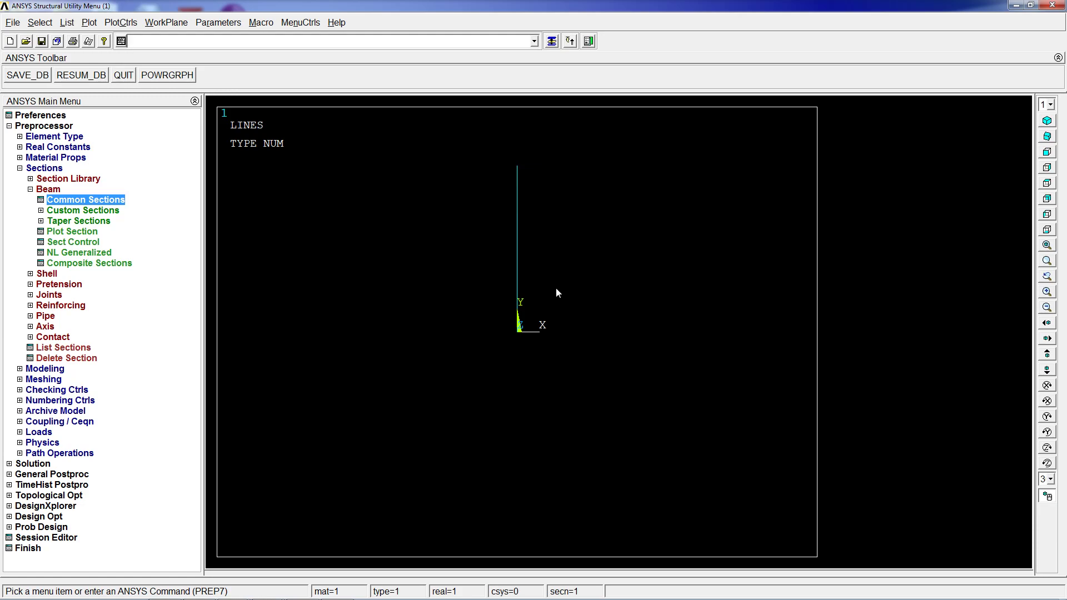
ctrl+drag(558, 293, 495, 336)
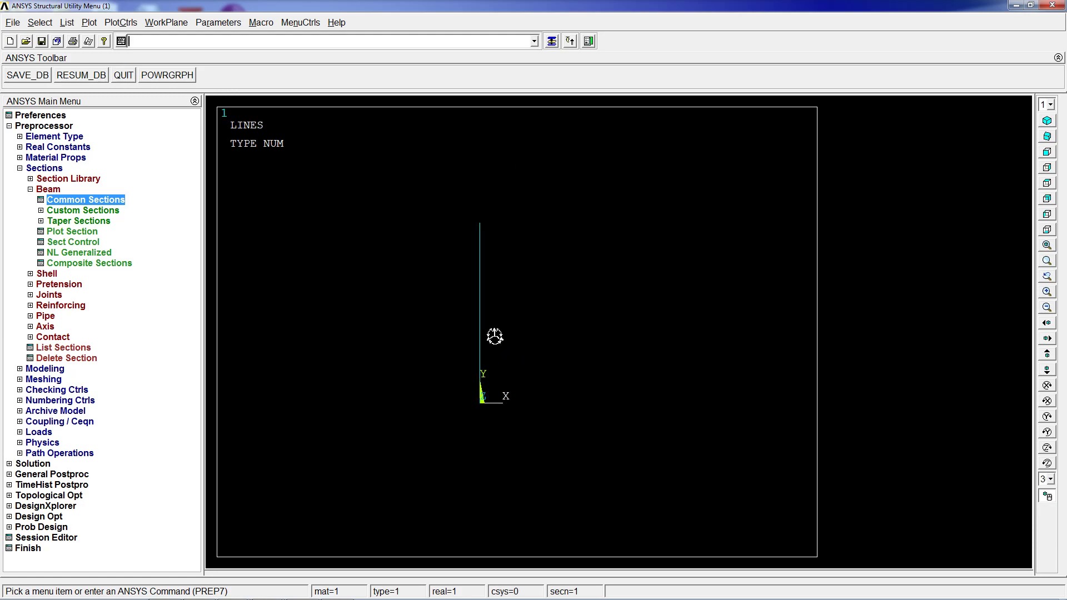
Assign material 1, BEAM188 and section fi20 to the beam line
click(47, 381)
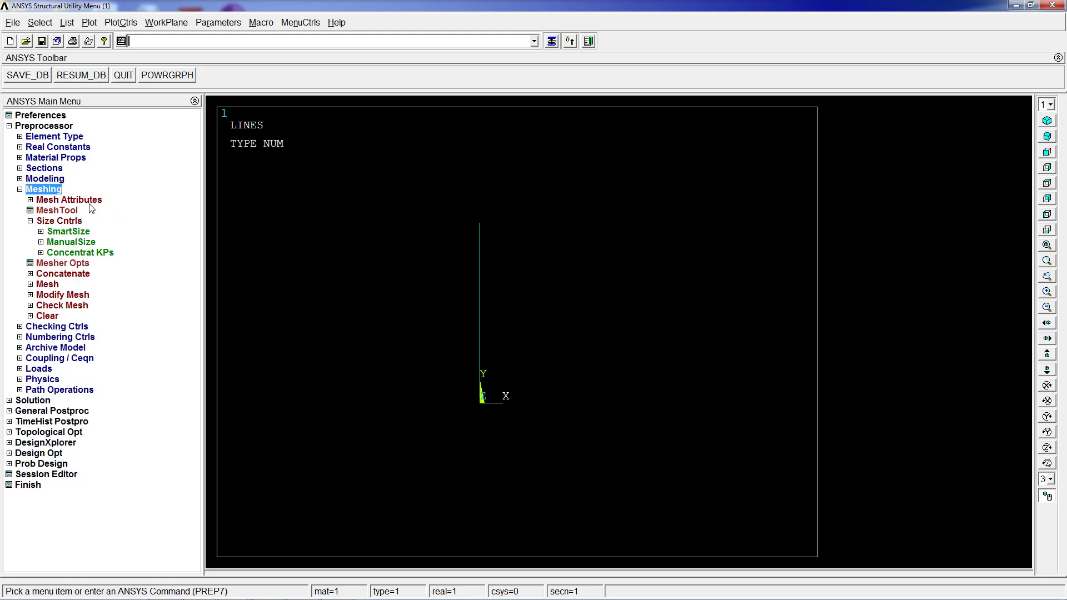
click(68, 200)
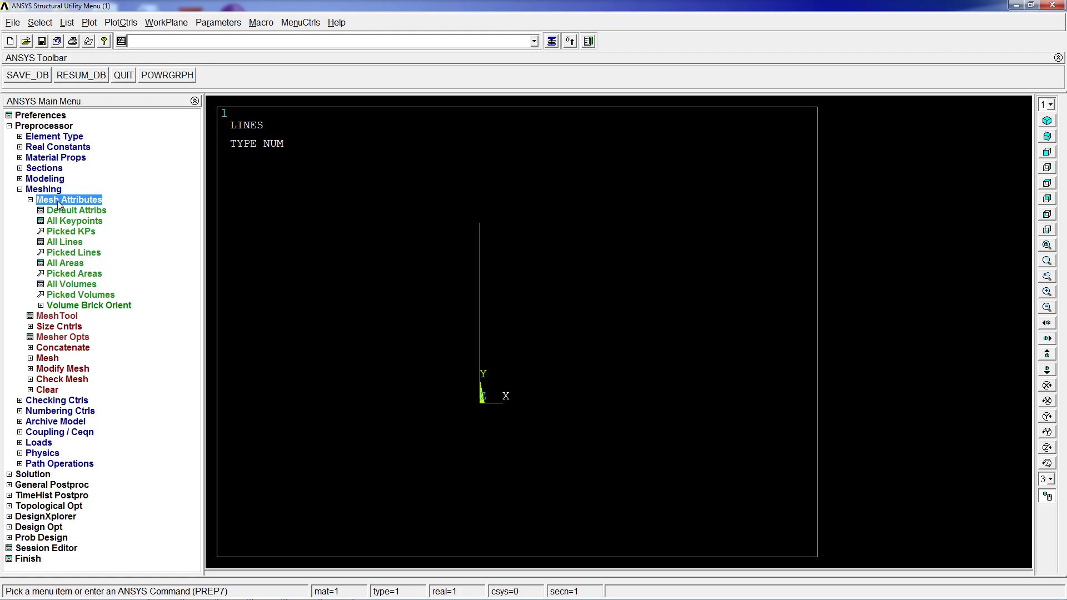
click(74, 252)
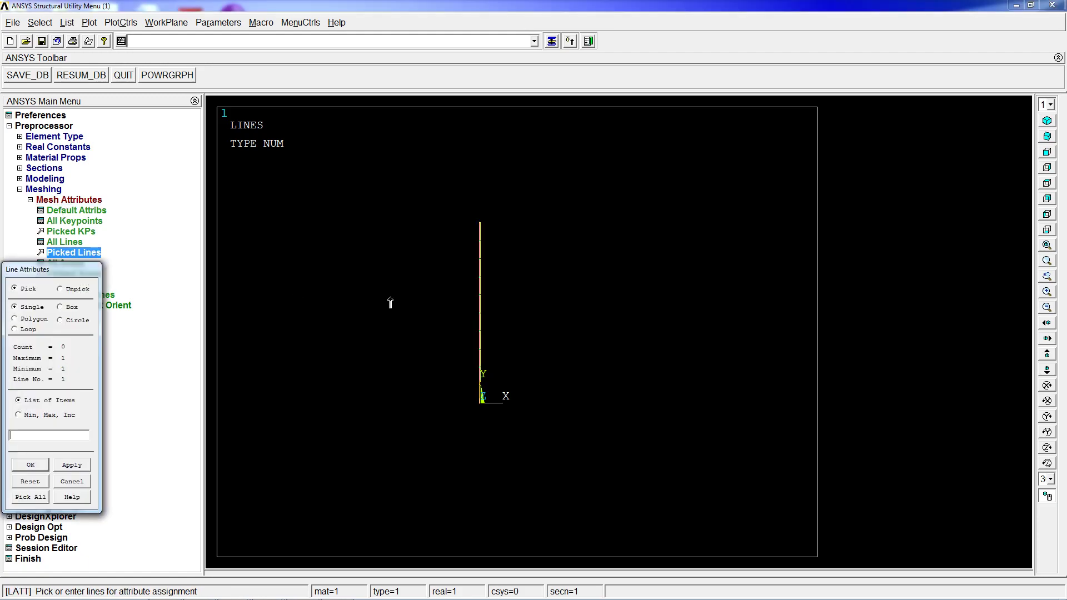
click(29, 466)
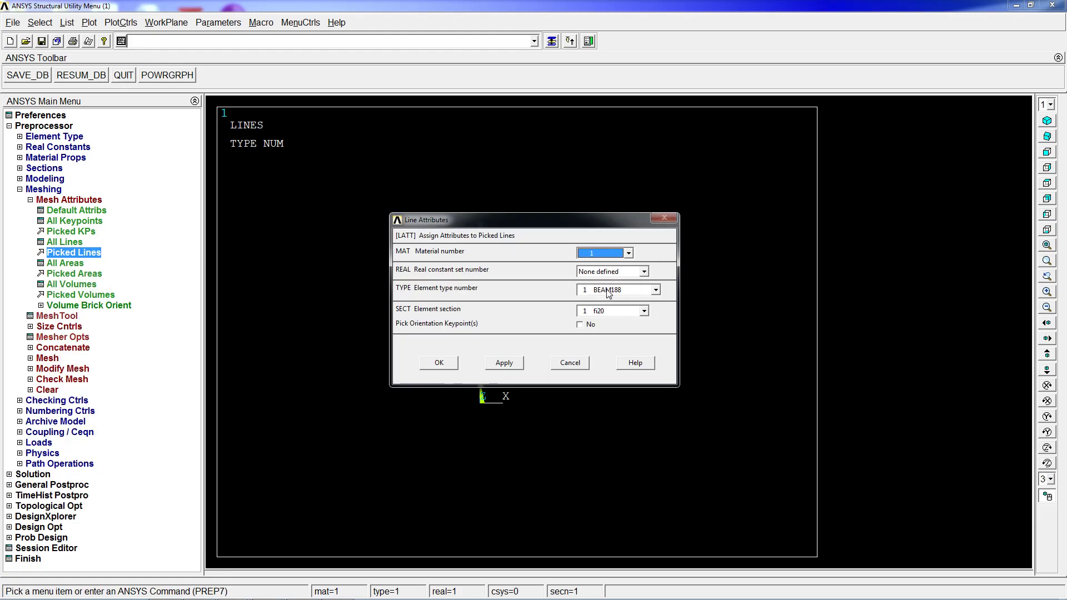
click(437, 363)
Set a 0.005 element size on all lines with lesize
click(74, 327)
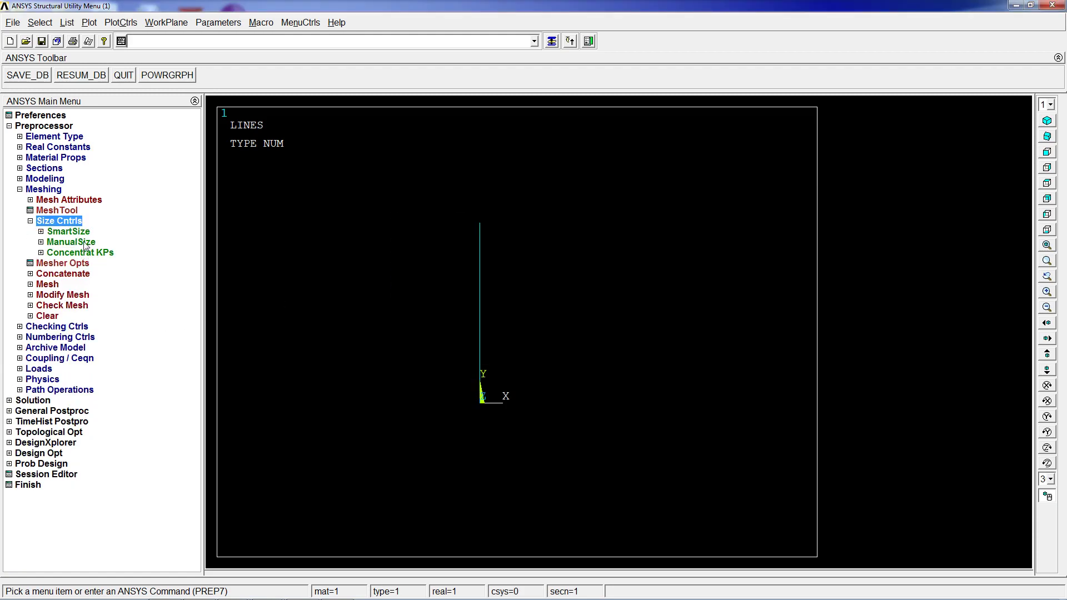
click(73, 224)
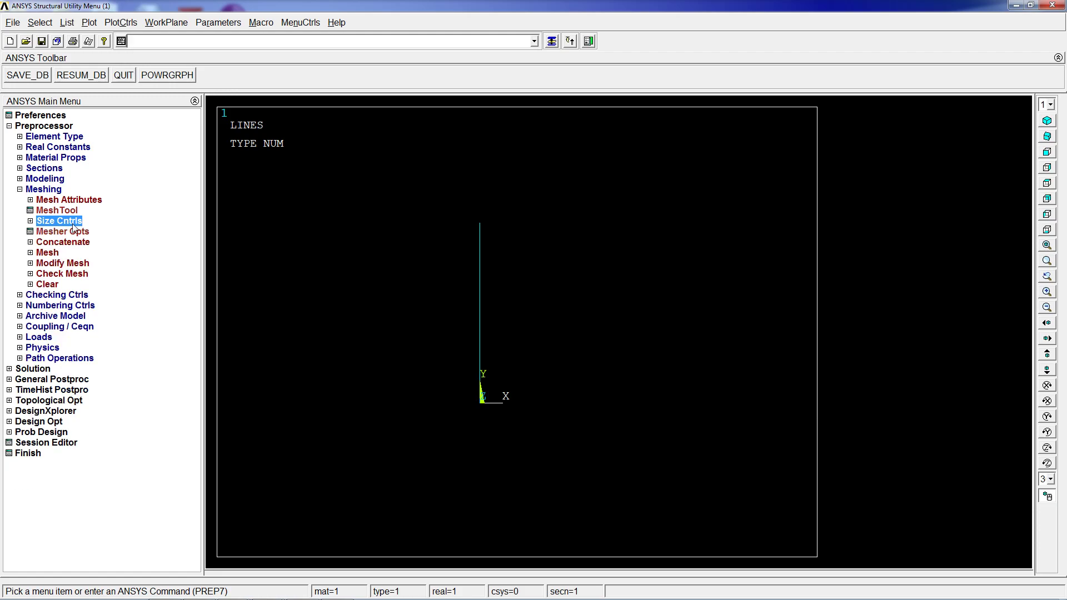
text(lesize,all)
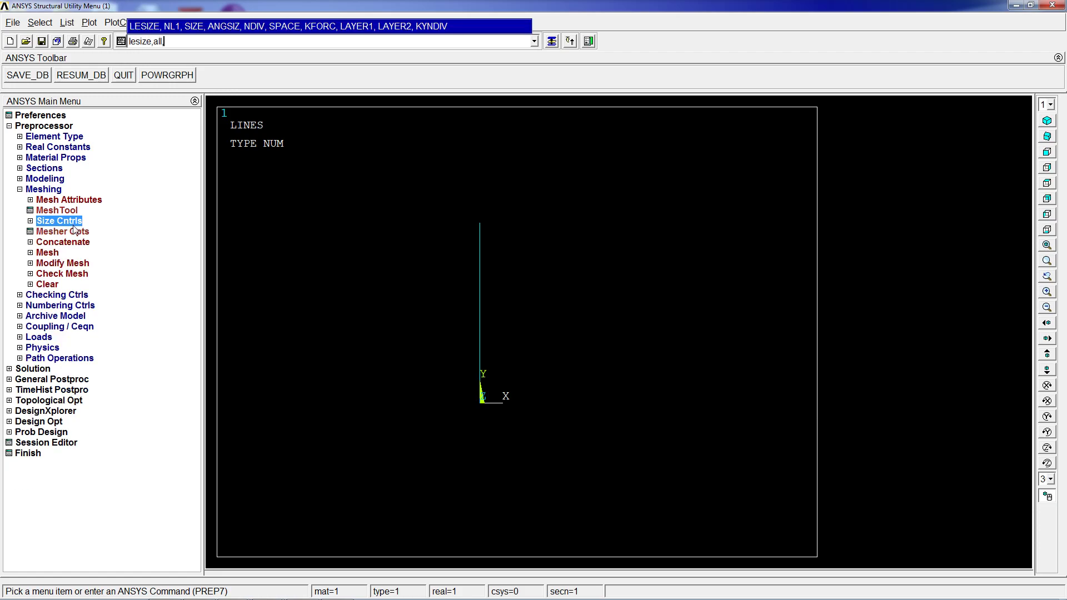
text(,0.01)
key(BackSpace)
text(05)
text(000)
key(Return)
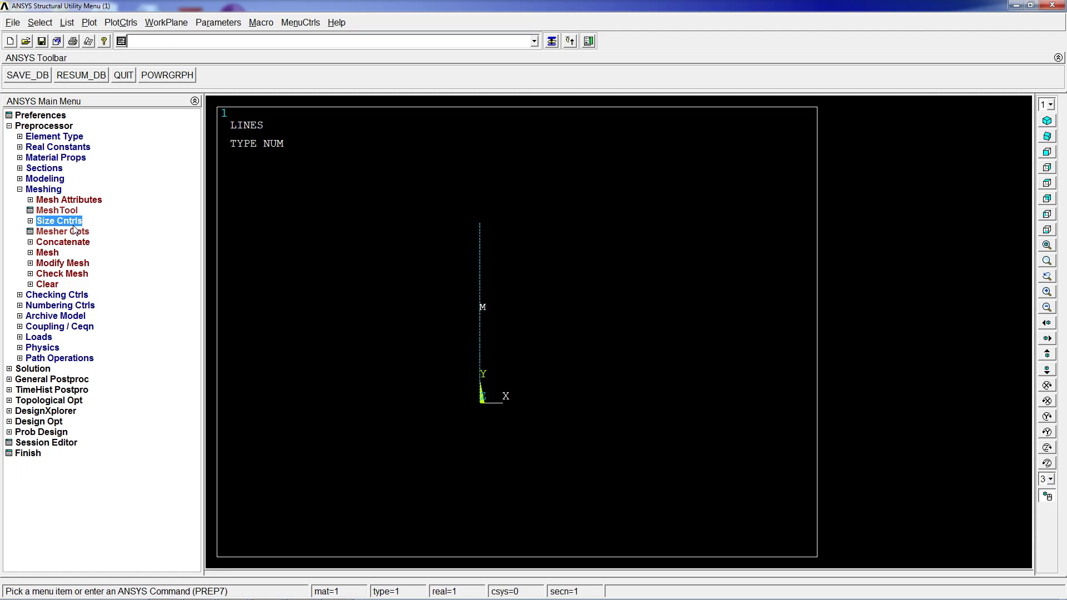
Mesh all lines and display elements with their cross-section shape via /eshape,1
text(lmesh,all)
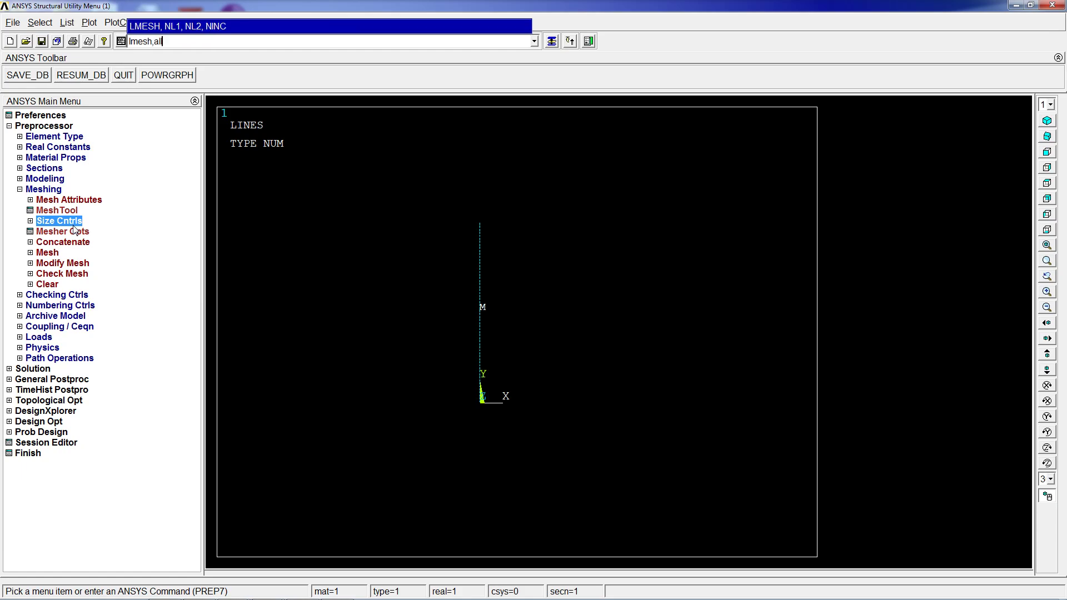
key(Return)
text(/eshapem)
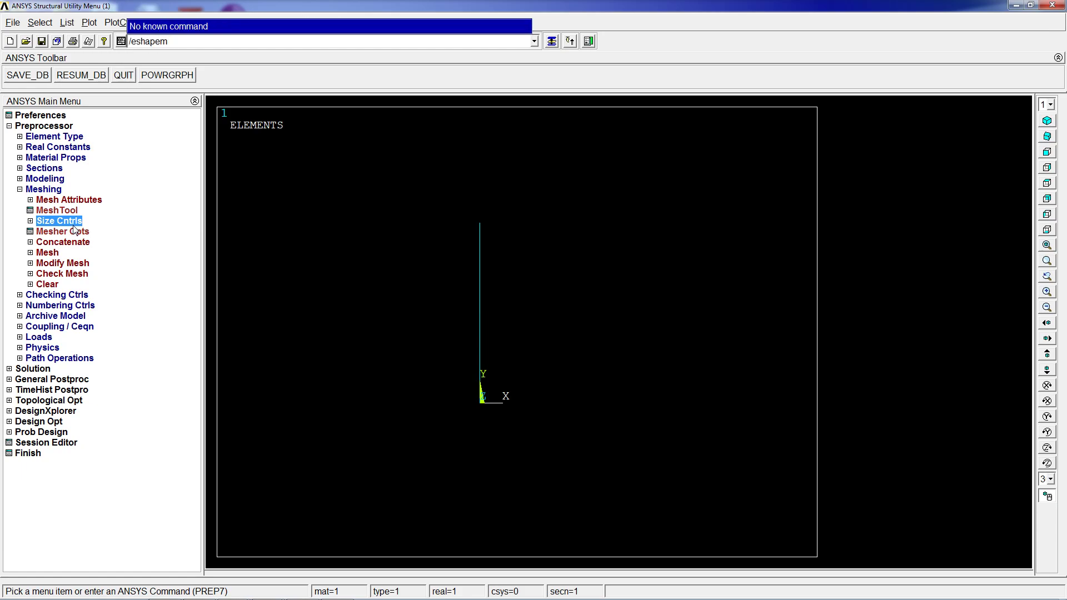
key(BackSpace)
text(,1)
key(Return)
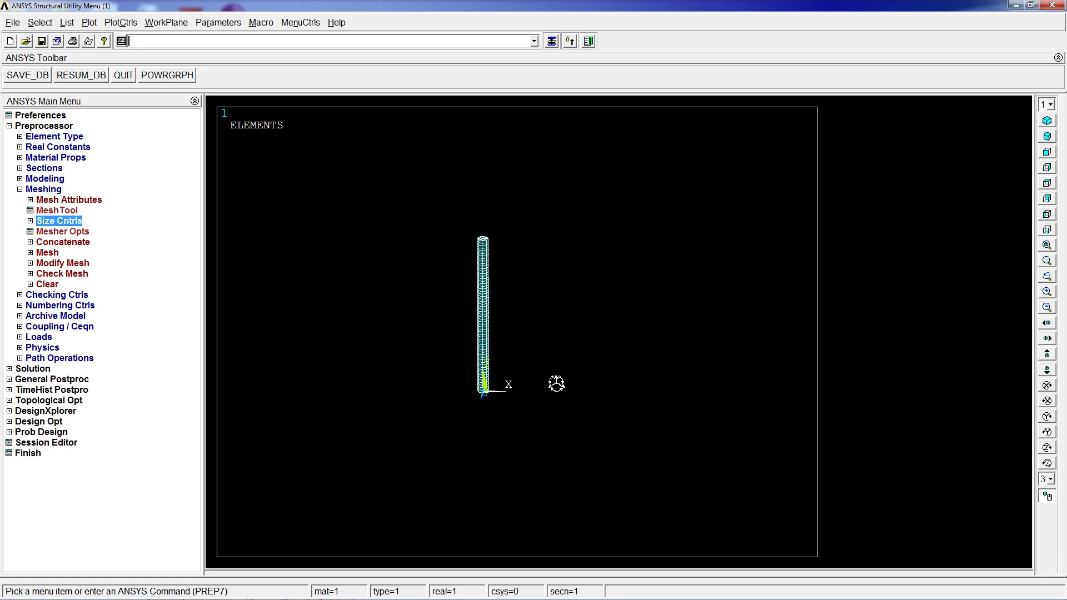
Fix all degrees of freedom at the beam's bottom keypoint
ctrl+right_drag(556, 422, 529, 349)
text(dk,p)
key(Return)
click(472, 429)
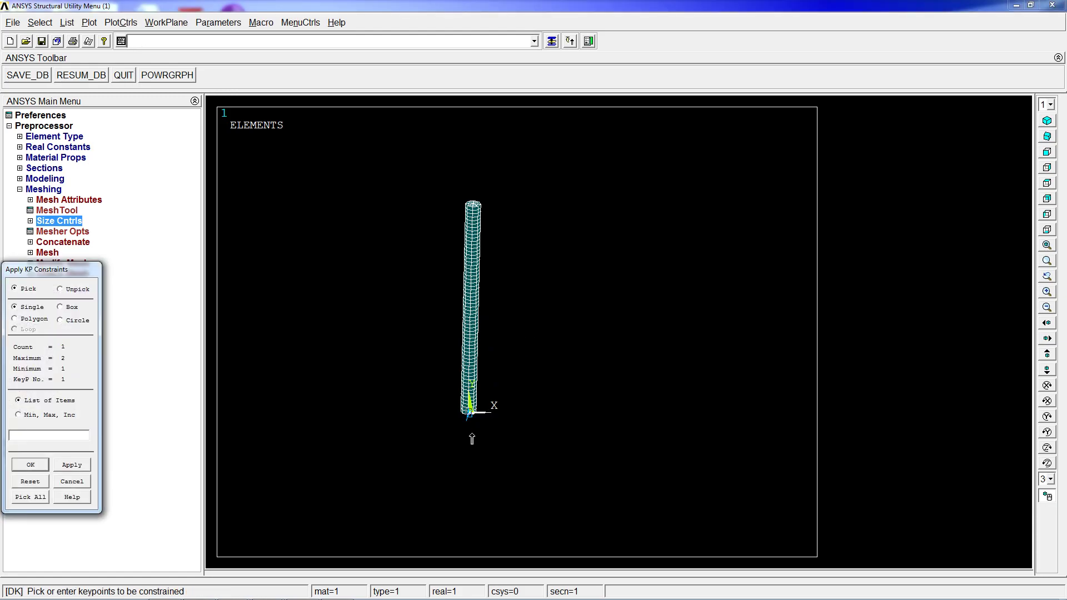
middle_click(533, 401)
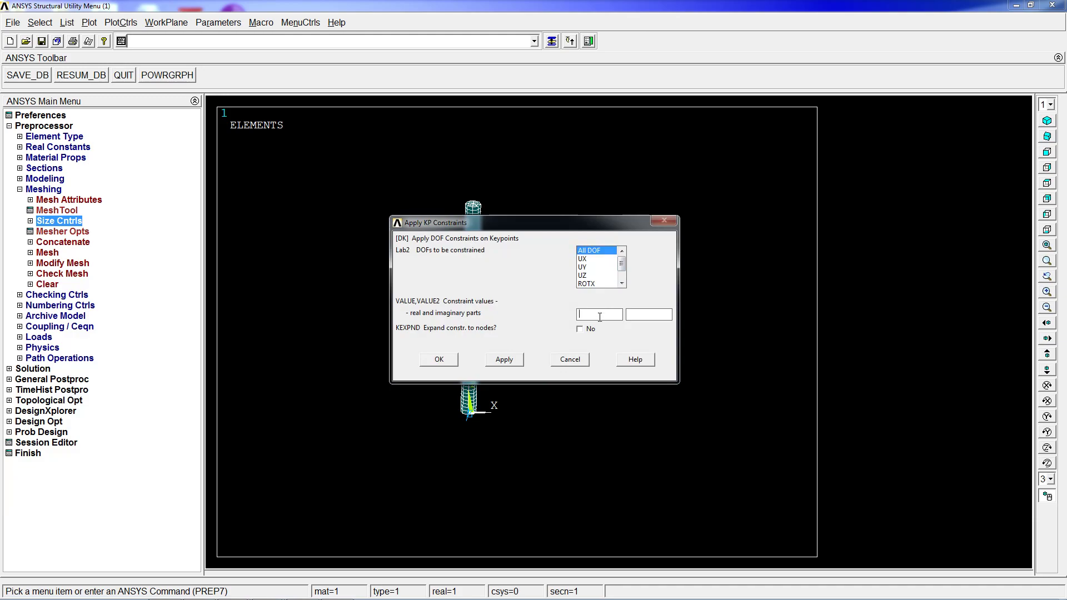
key(Return)
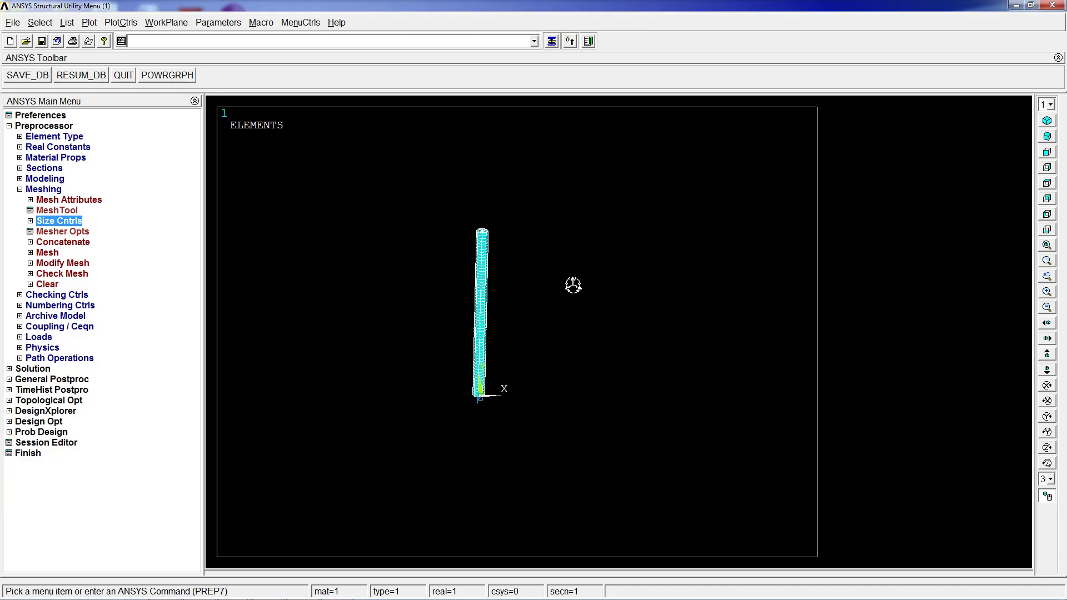
Apply an FY force of -100 at the beam's top keypoint
text(fk,p)
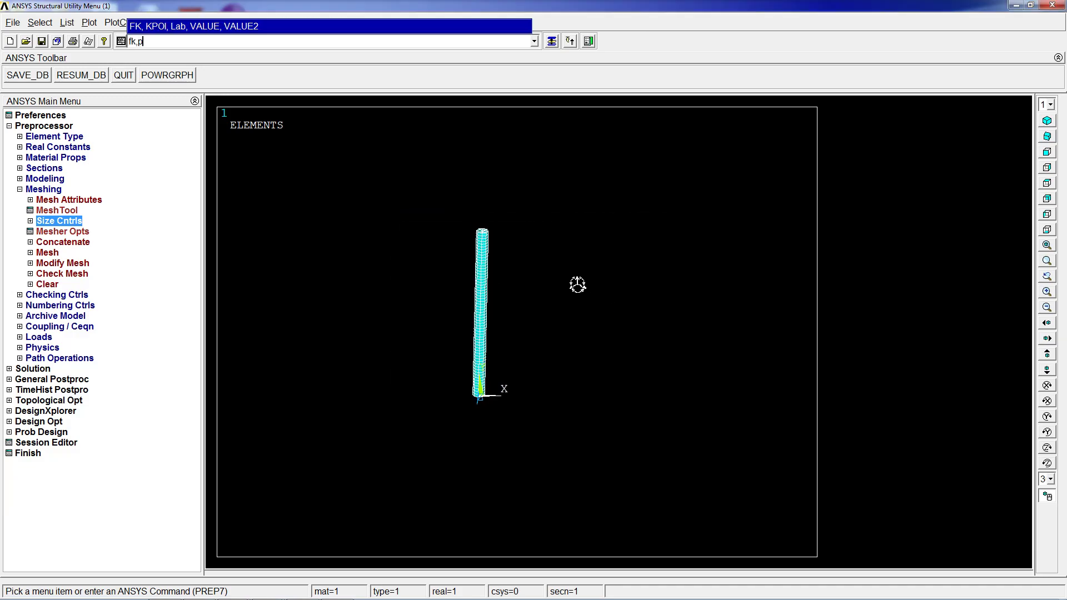
key(Return)
click(483, 232)
middle_click(492, 264)
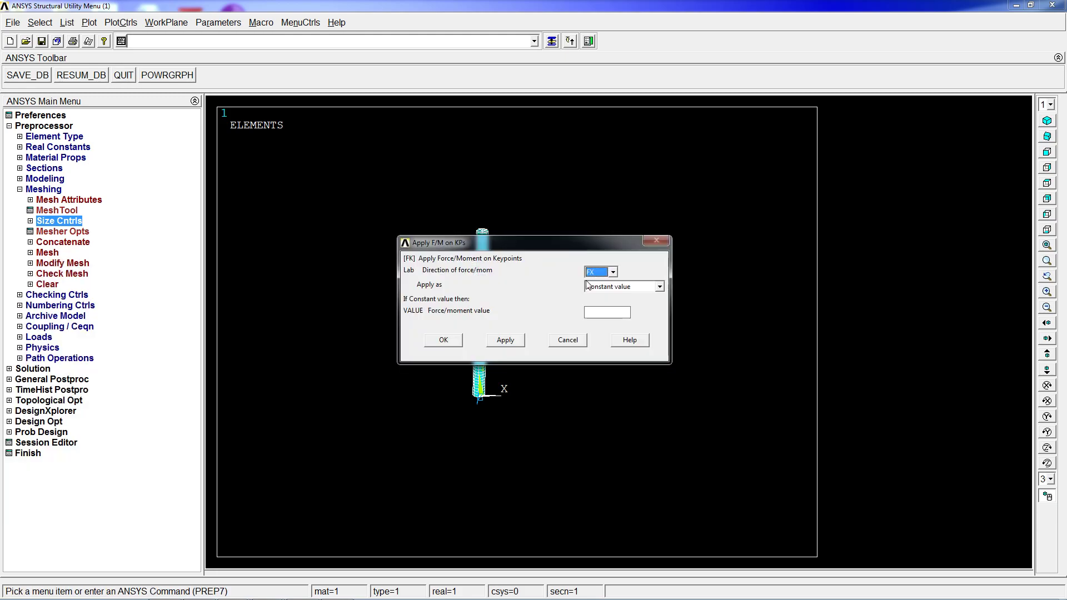
click(612, 272)
click(604, 287)
click(601, 312)
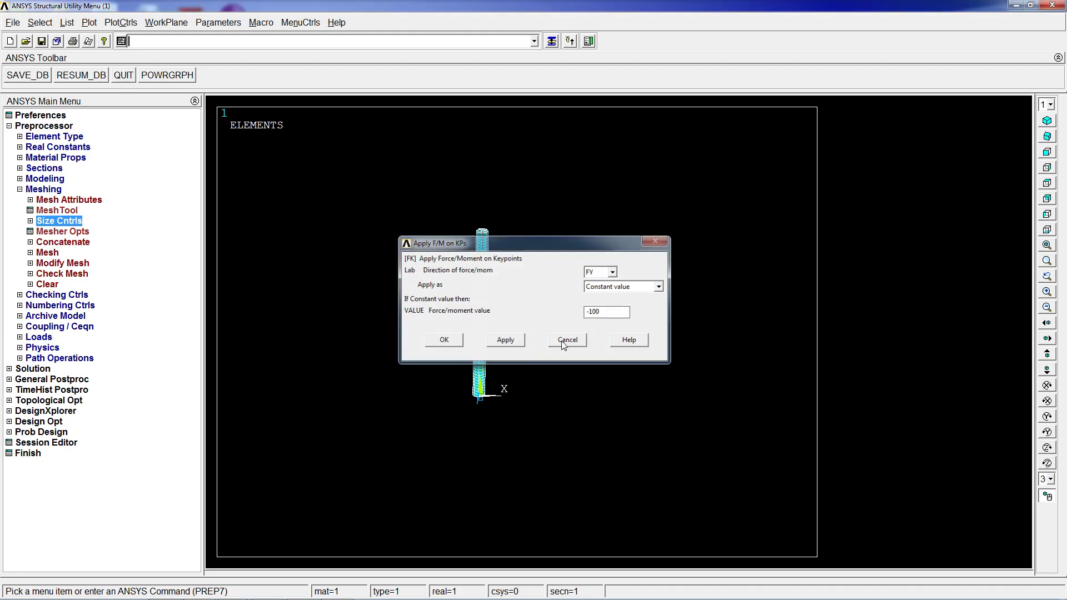
key(Return)
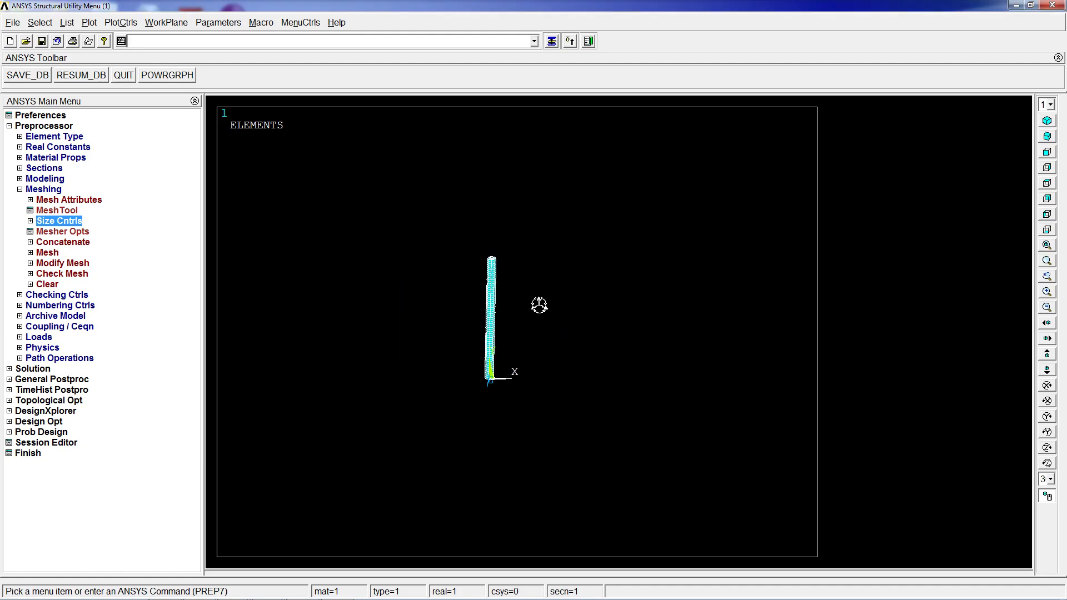
Reselect everything, plot elements, then replot lines showing constraint and force symbols
text(eall)
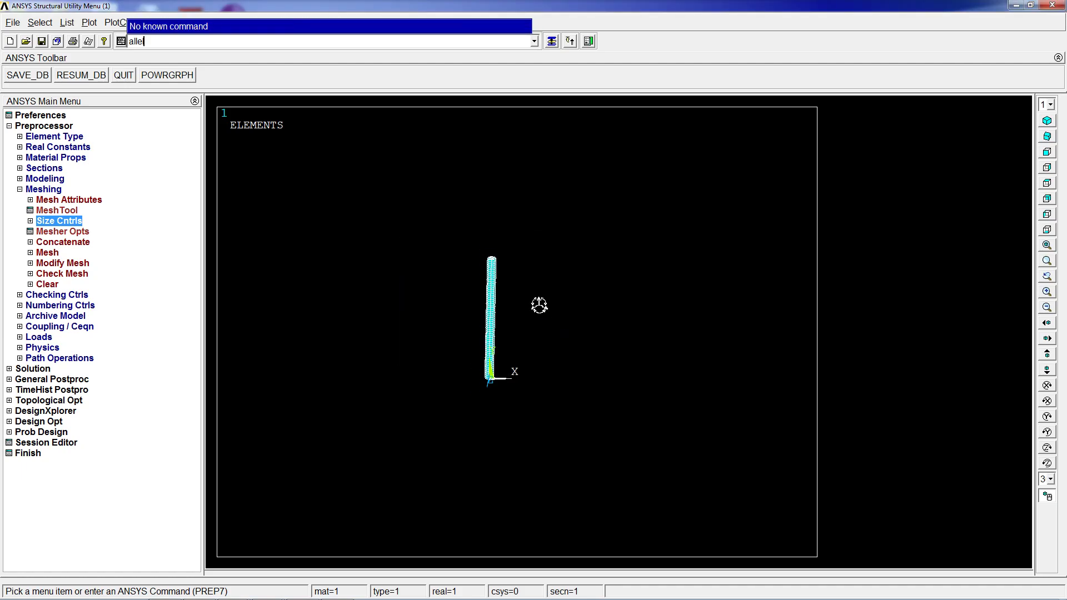
key(Return)
key(Return)
text(allsel)
key(Return)
text(eplot)
key(Return)
scroll(362, 269, up, 3)
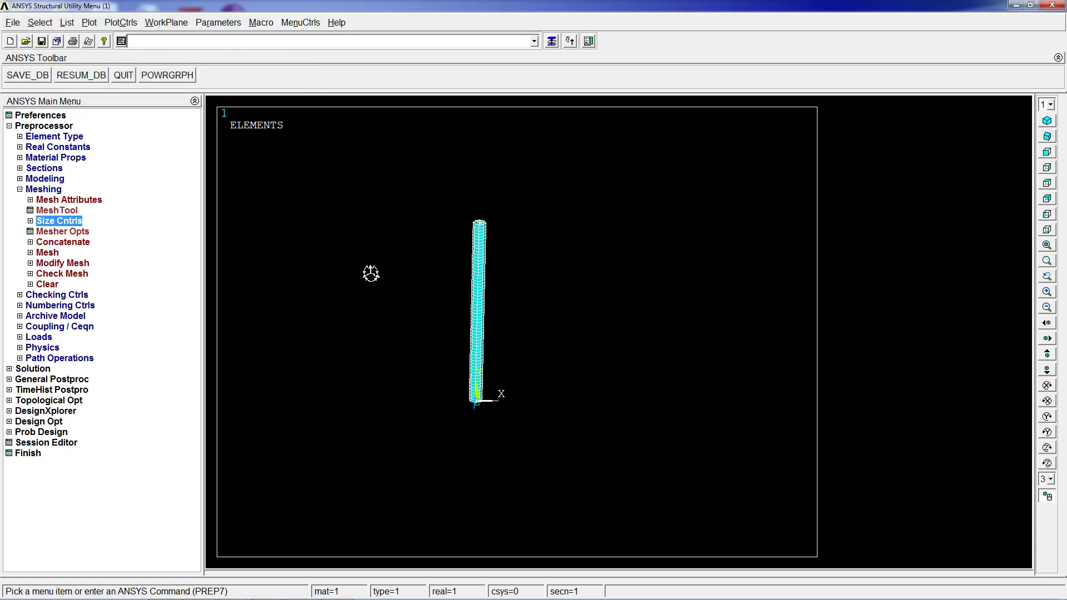
ctrl+drag(376, 277, 436, 303)
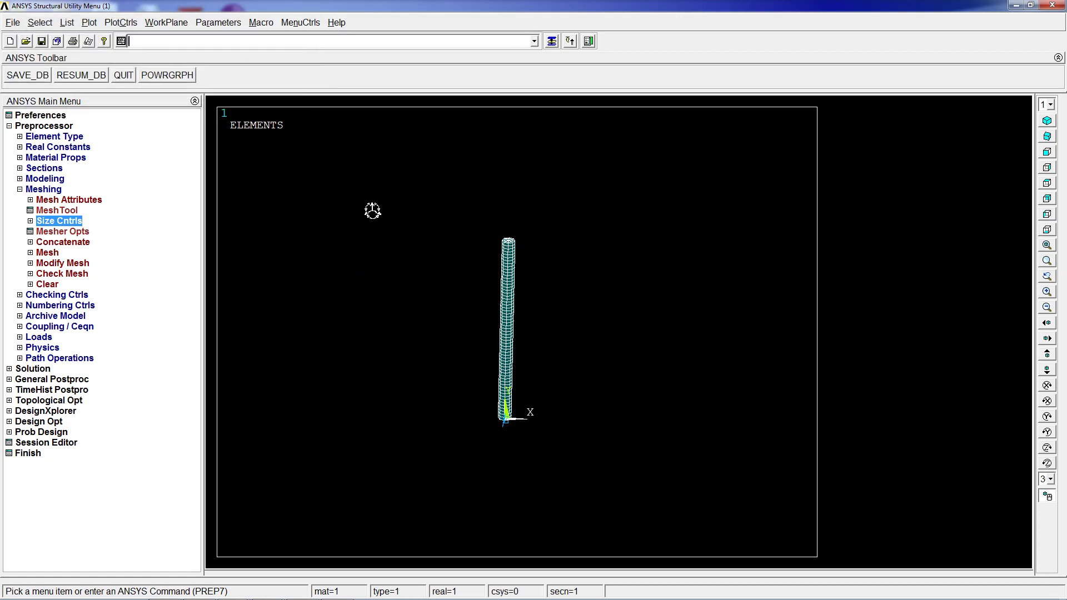
key(Up)
key(Return)
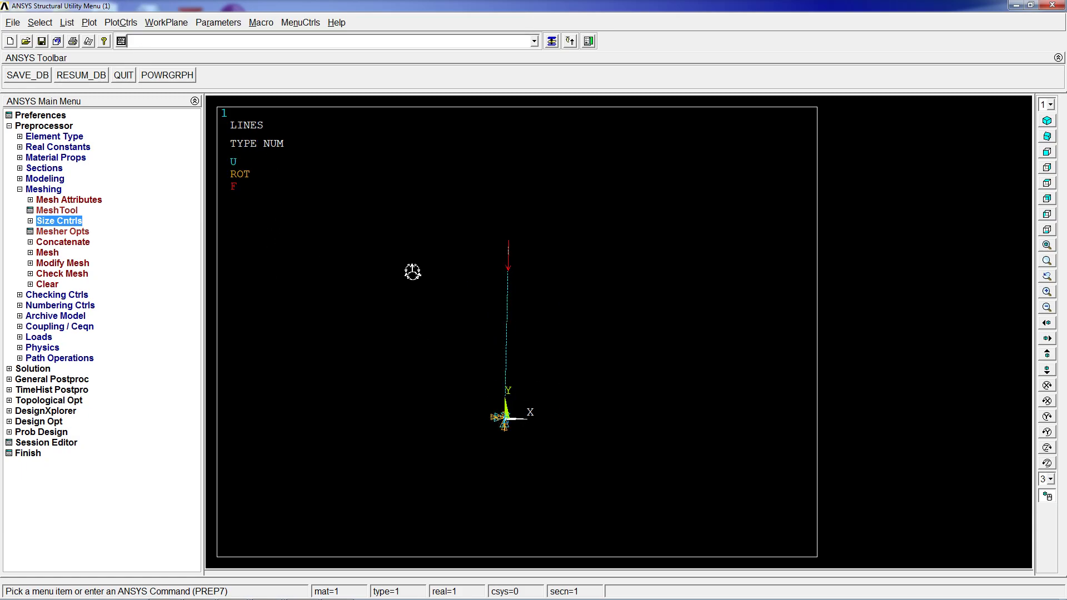
Solve the loaded beam and dismiss the solution-finished note
click(37, 190)
click(36, 190)
click(32, 274)
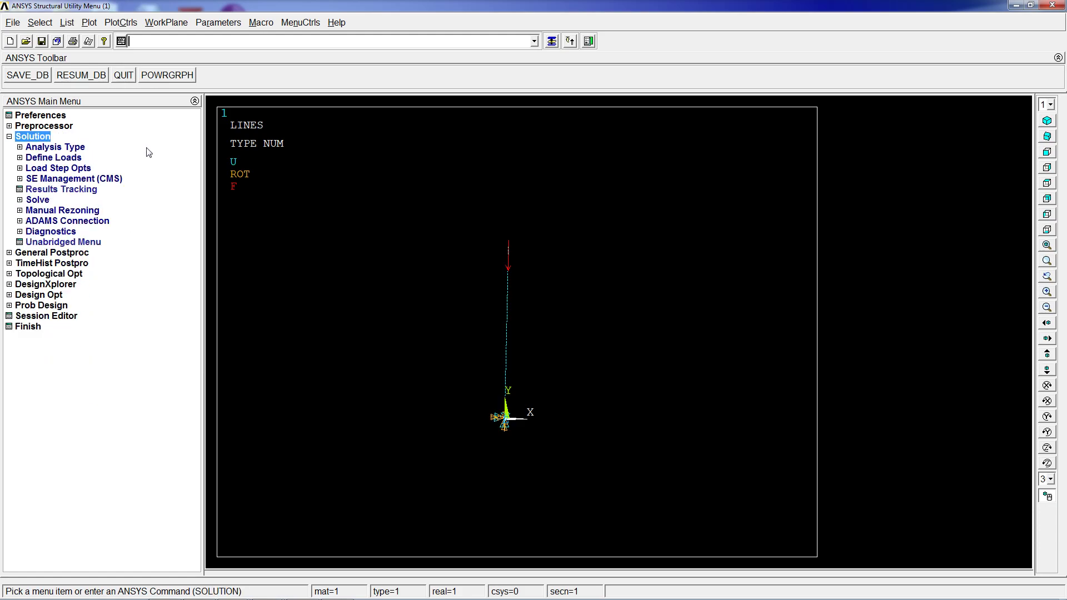
text(solve)
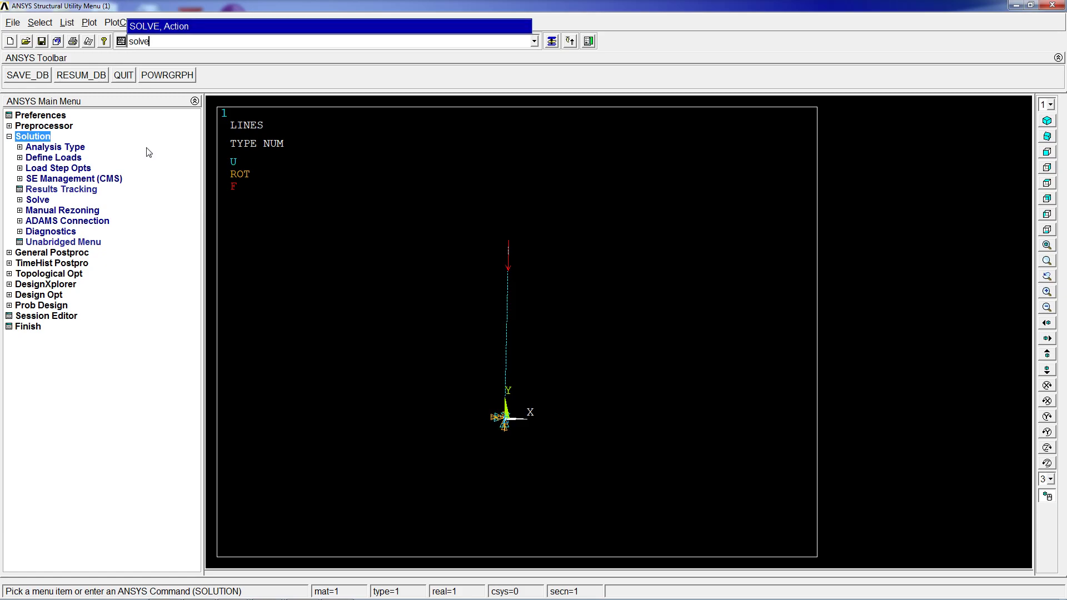
key(Return)
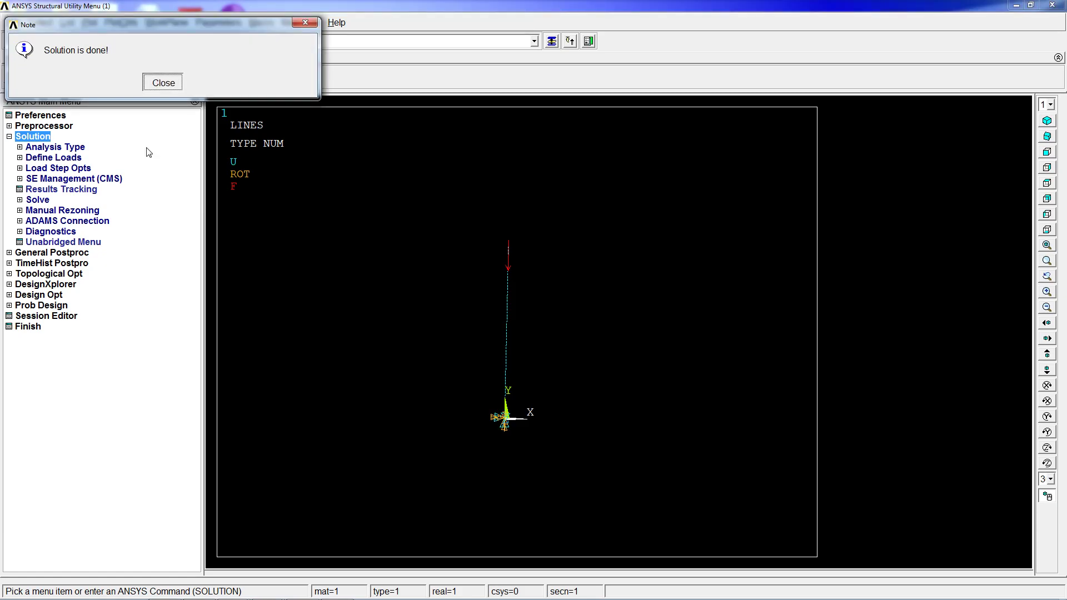
key(Return)
Enter /post1 and plot total displacement contours with plnsol,u,sum
text(/post1)
key(Return)
text(pls)
key(BackSpace)
text(nsol,u,sum)
key(Return)
Turn the column upright and plot displacement vectors with plvect,u
ctrl+right_drag(405, 460, 527, 285)
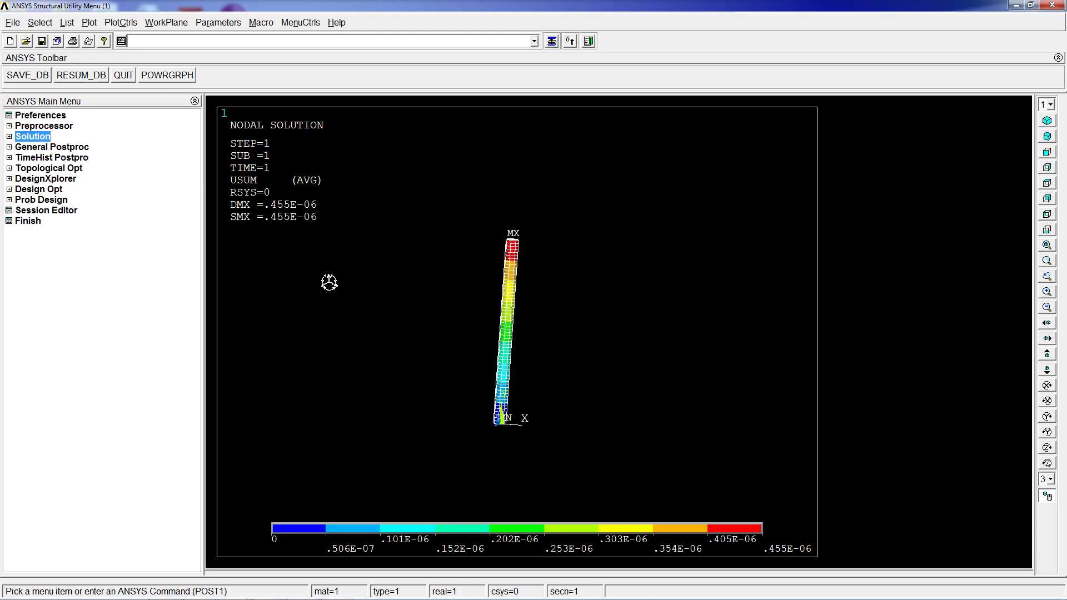
ctrl+right_drag(519, 303, 485, 293)
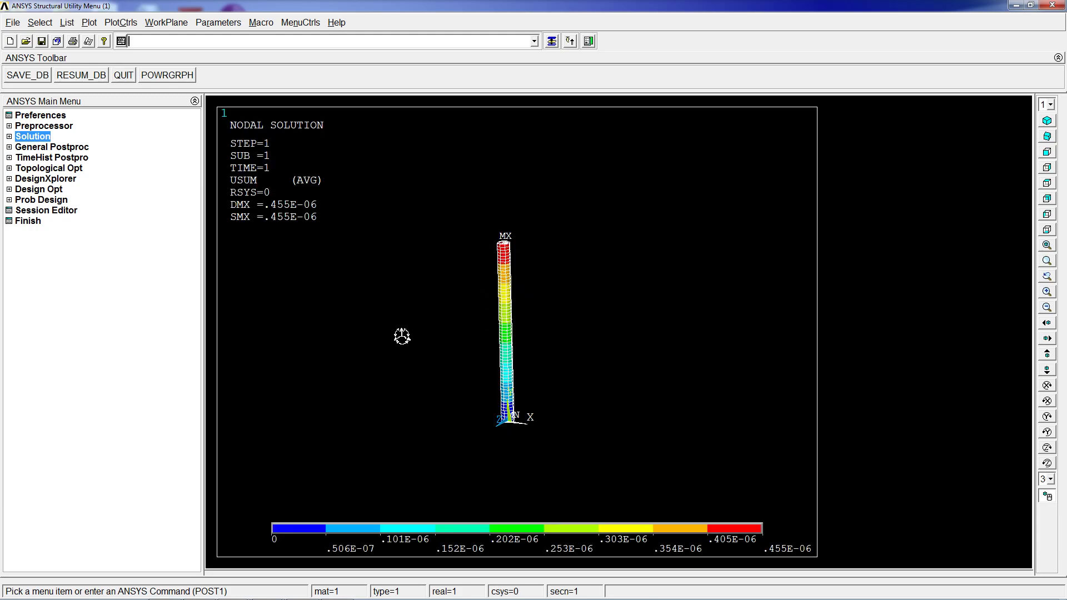
ctrl+right_drag(402, 334, 383, 362)
text(plvec)
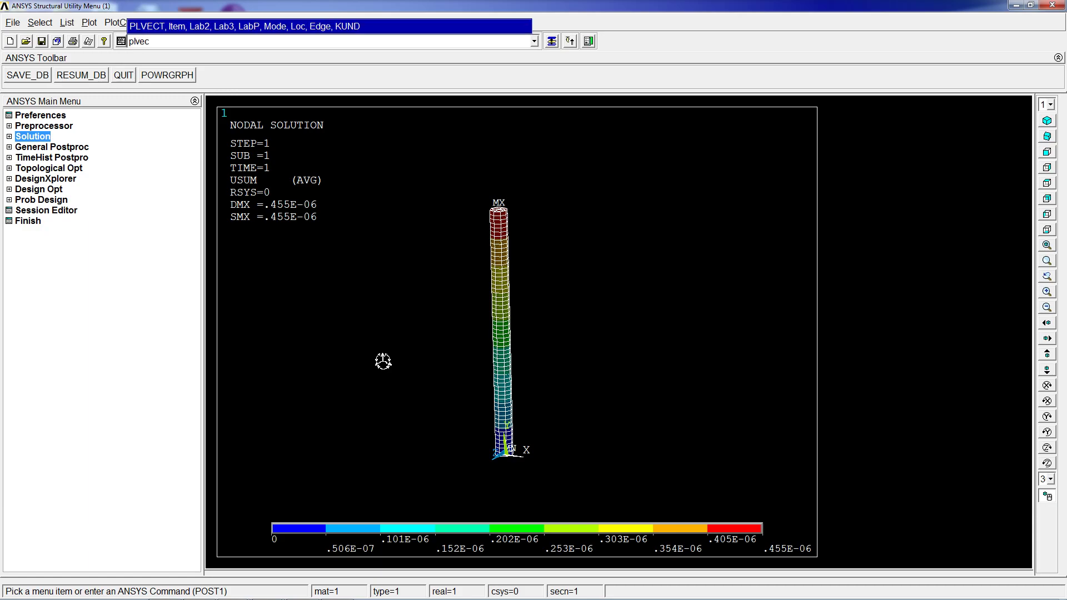
text(tt)
key(BackSpace)
text(,u)
key(Return)
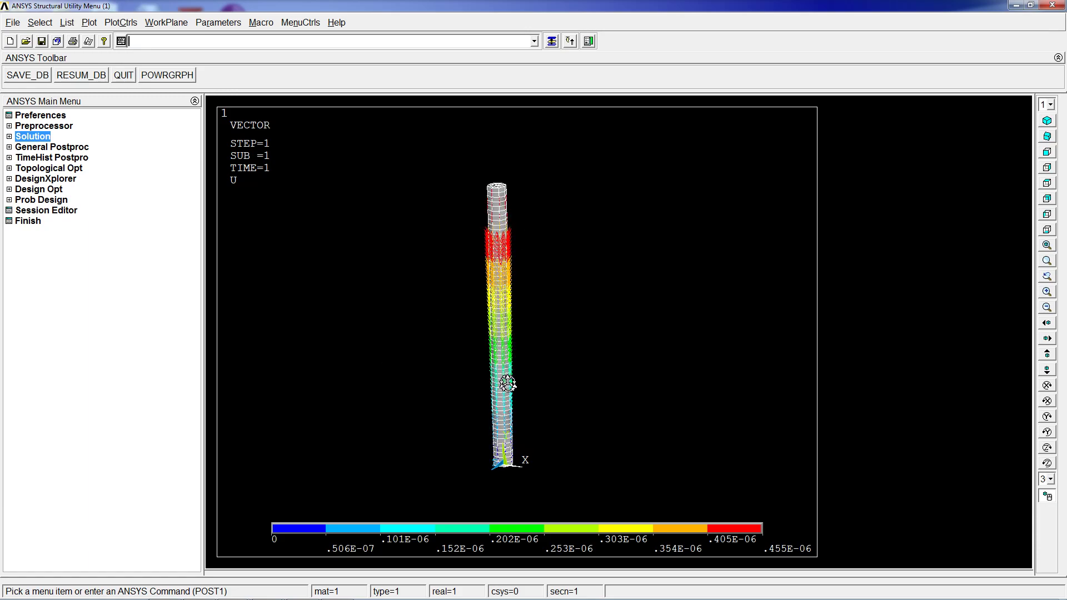
Rotate the vector plot and reselect all model entities
ctrl+right_drag(505, 267, 500, 213)
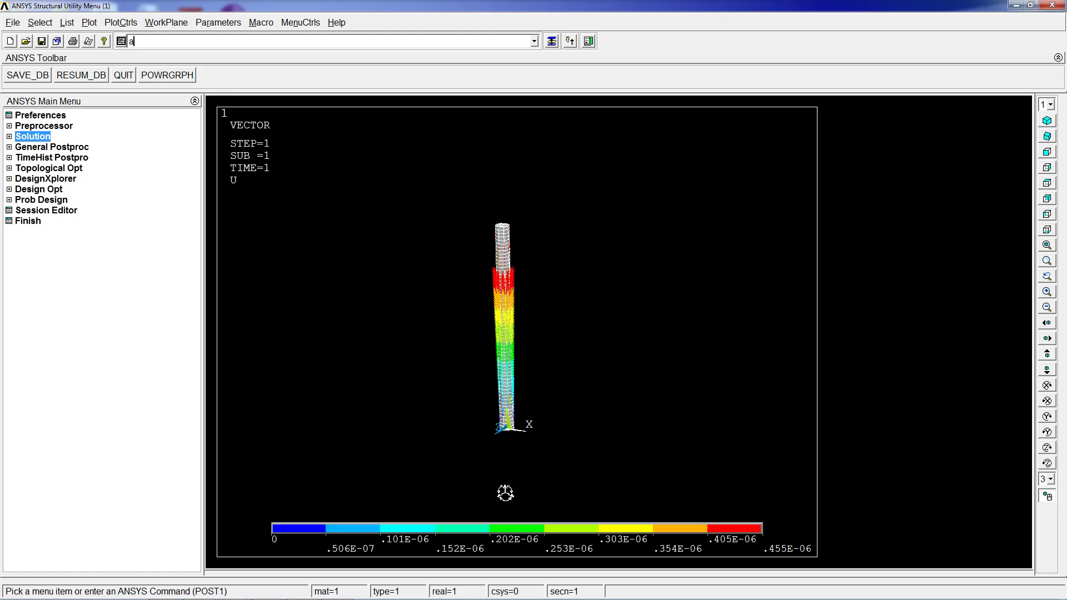
text(llsel)
key(Return)
Replot the beam's lines with lplot, rotate slightly, and run lplot again
text(lplot)
key(Return)
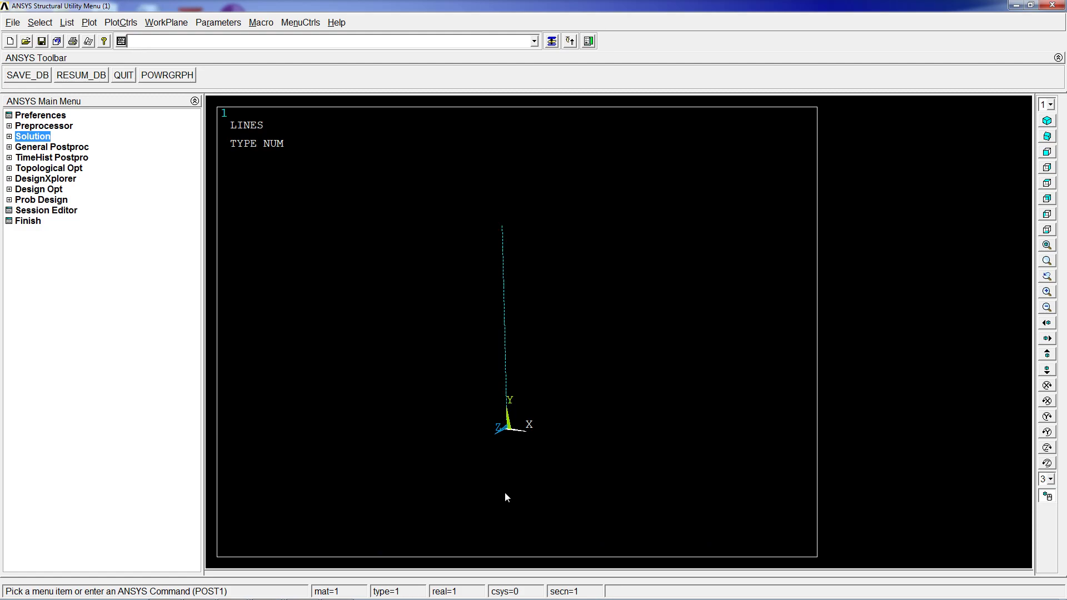
click(64, 147)
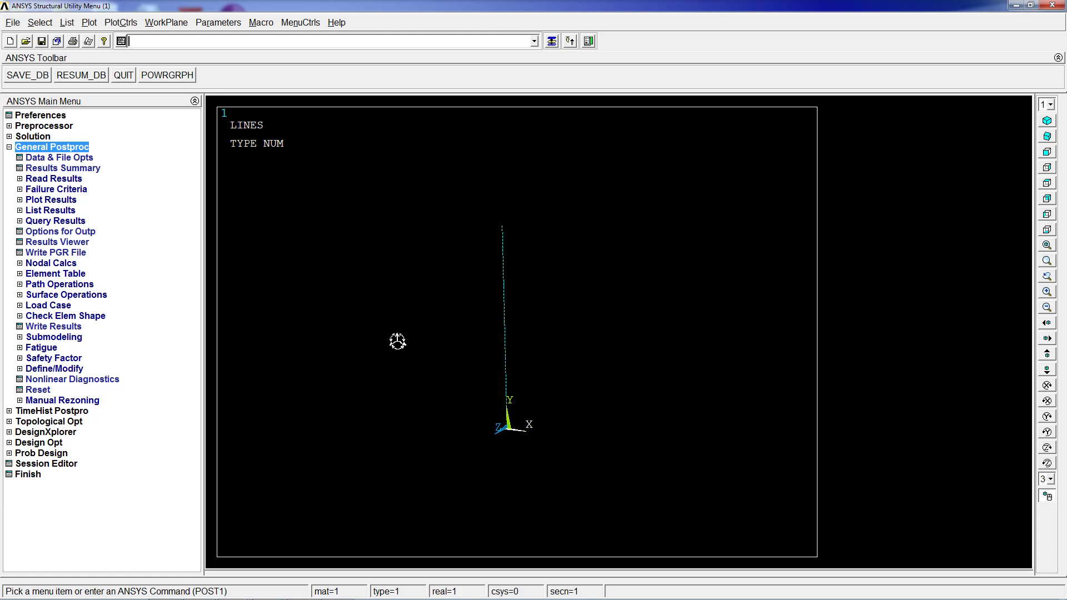
click(59, 148)
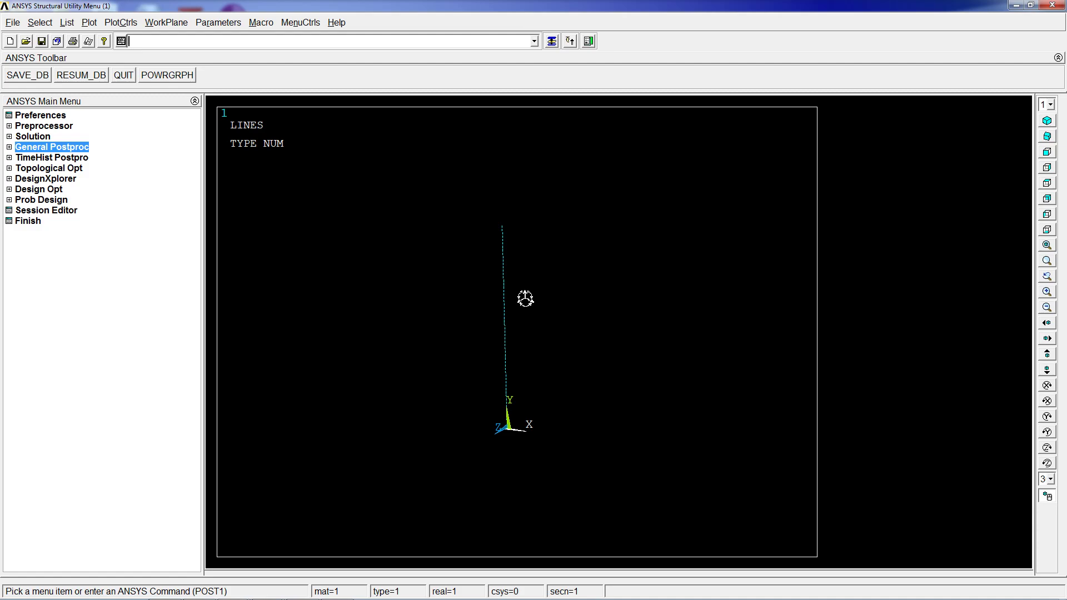
mouse_move(526, 299)
ctrl+right_down()
mouse_move(499, 303)
mouse_move(524, 291)
ctrl+right_up()
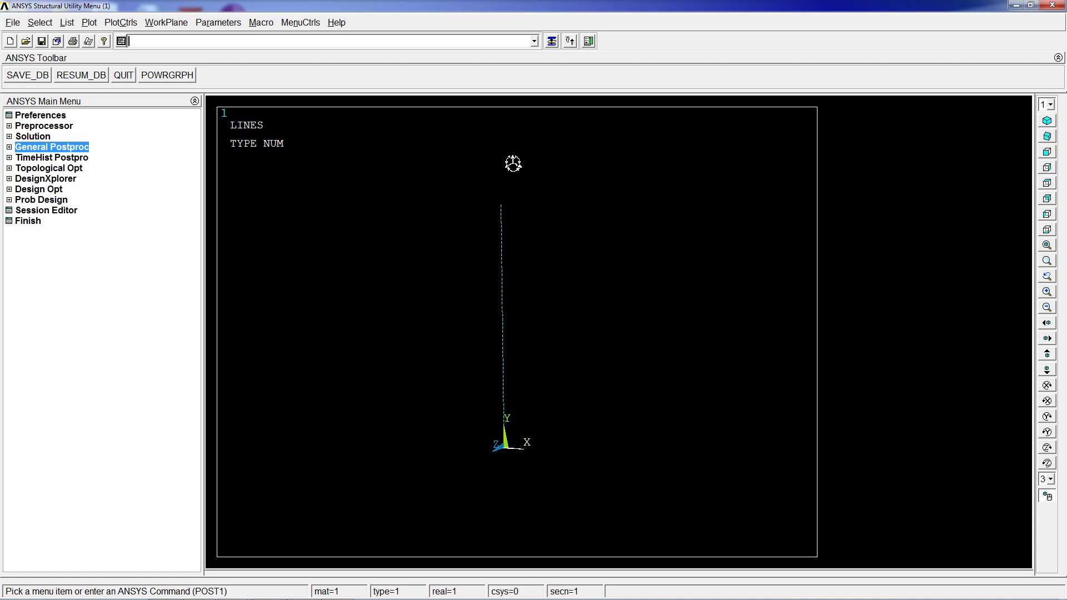
text(lplo7)
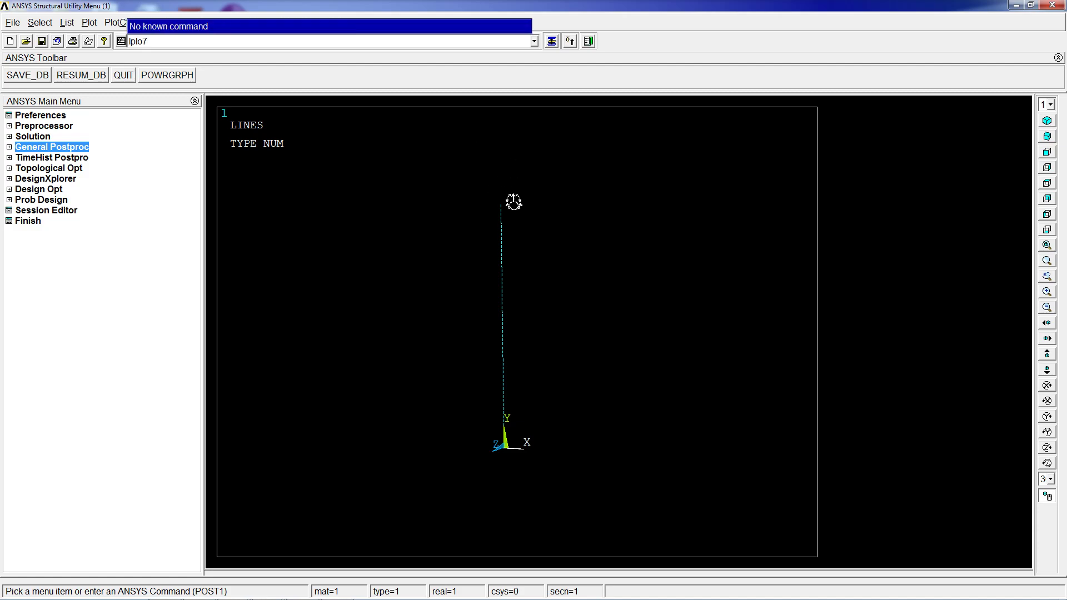
key(BackSpace)
text(t)
key(Return)
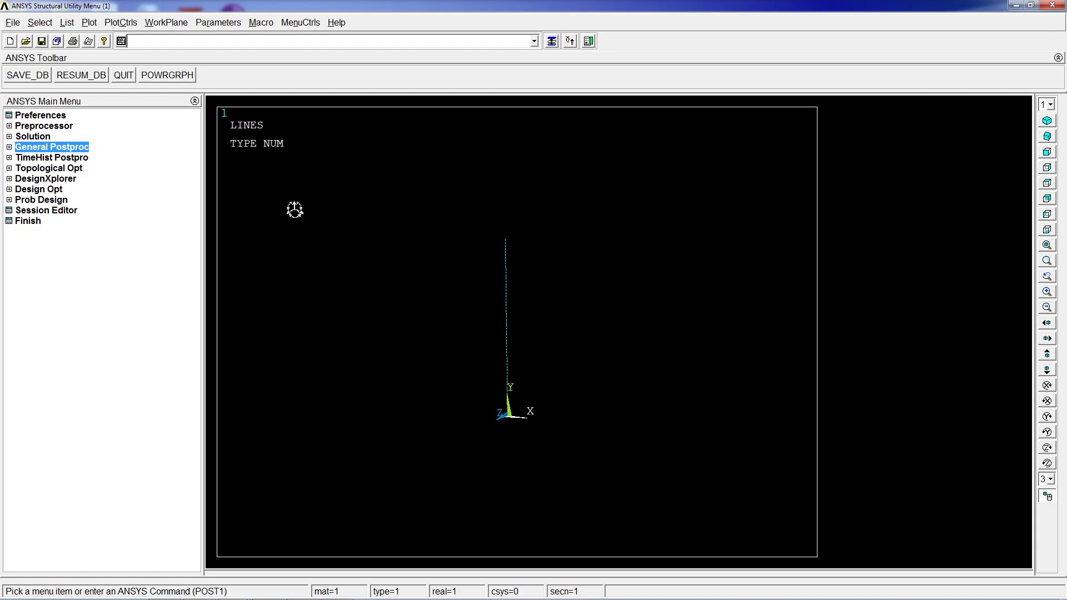
Set the new analysis type to Eigen Buckling
click(34, 136)
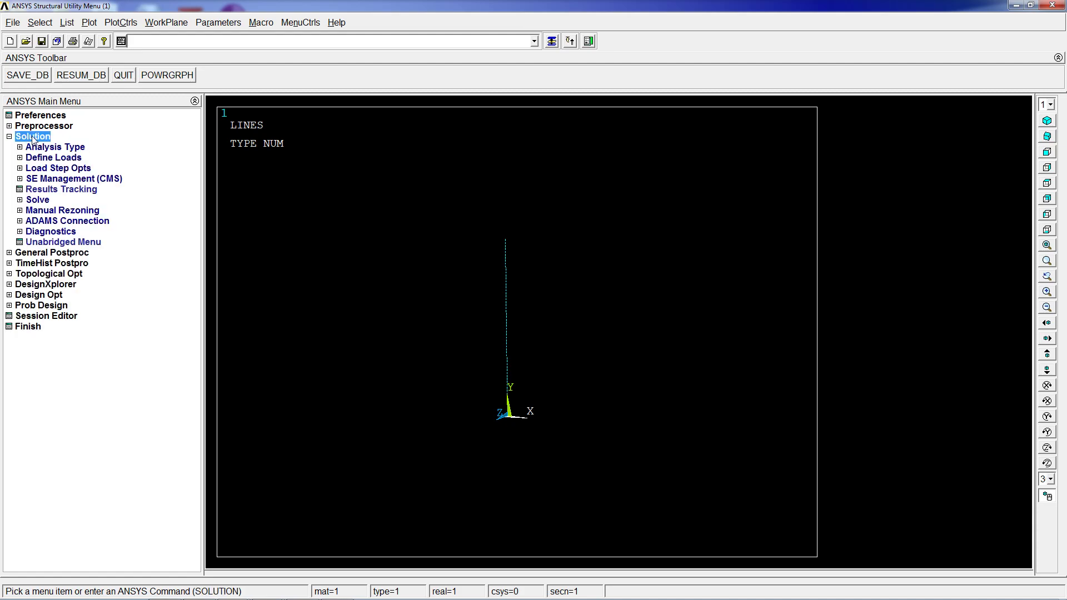
click(59, 148)
click(65, 158)
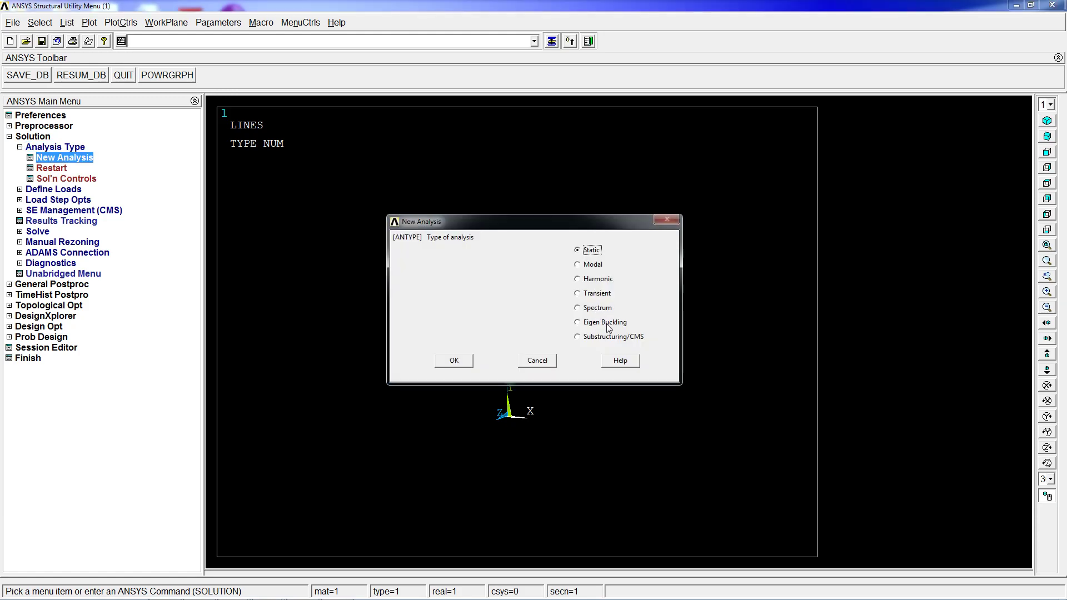
click(606, 323)
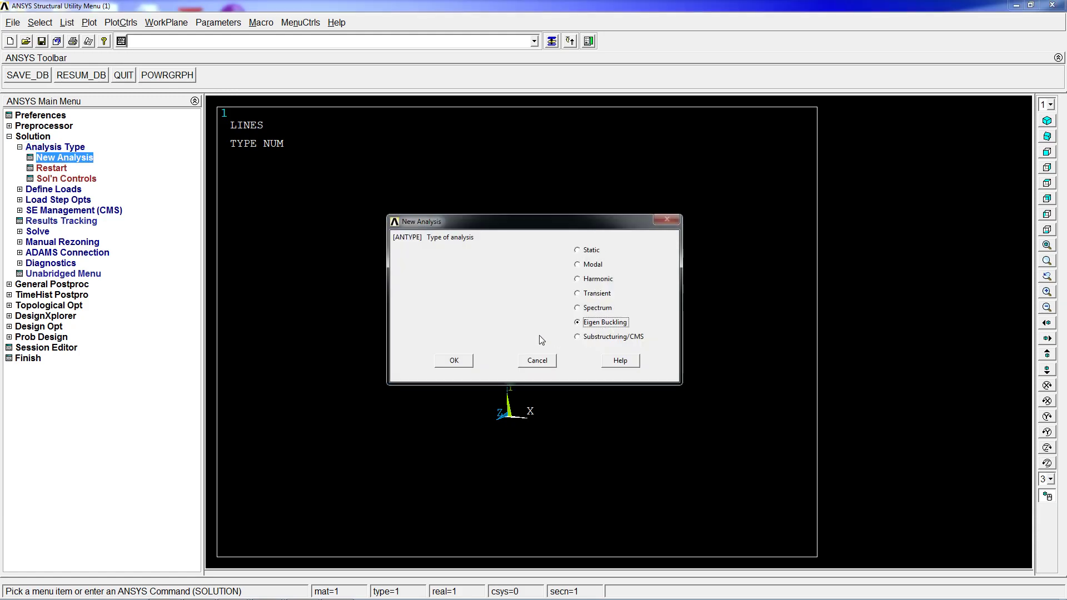
click(450, 361)
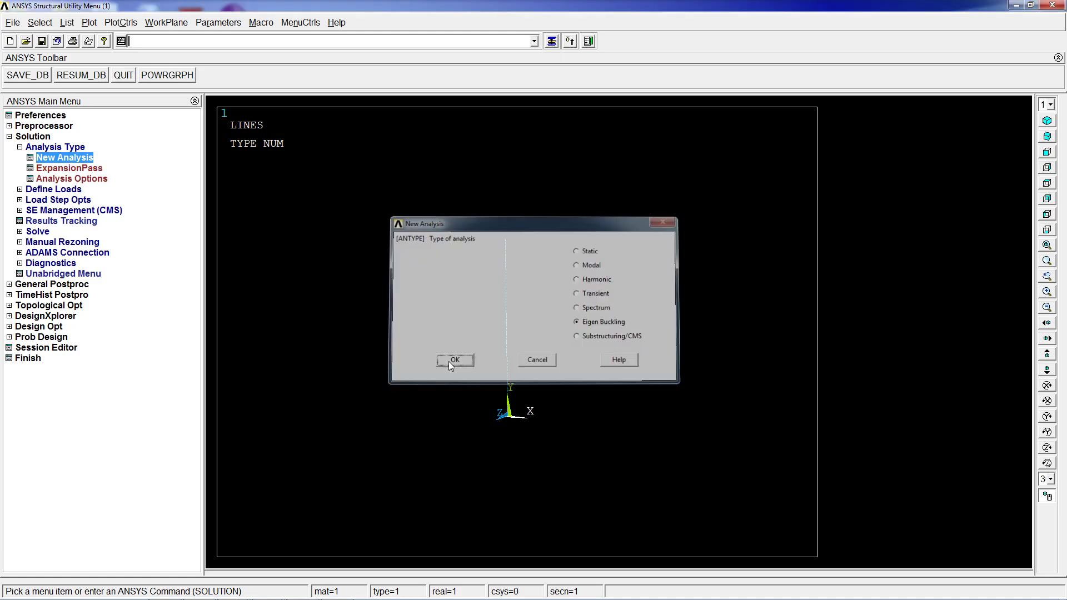
Set buckling options to extract 1 mode, then solve from /solu
click(73, 179)
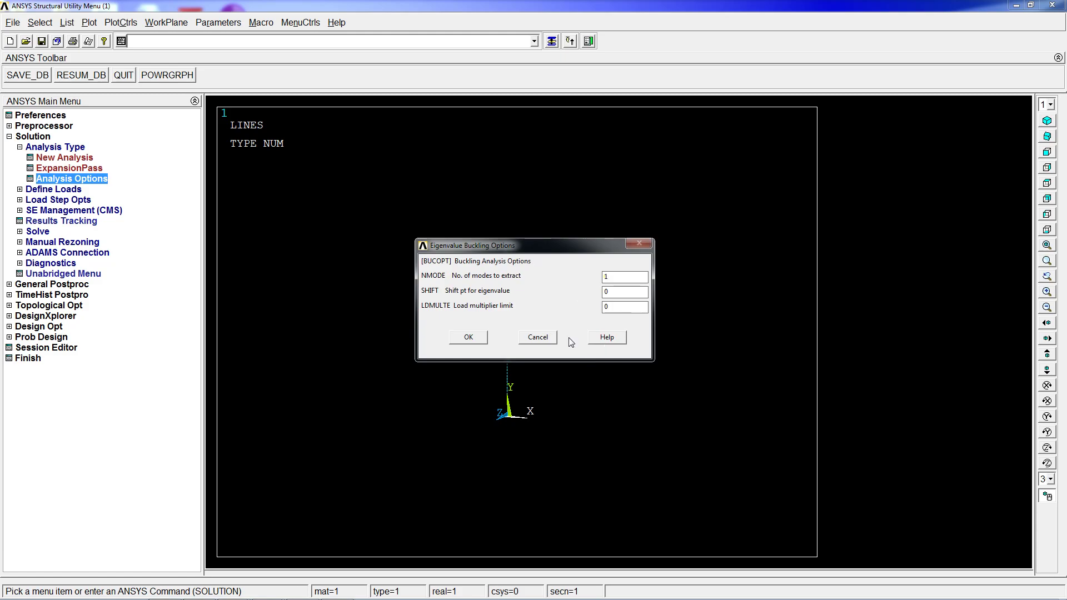
click(469, 337)
text(/)
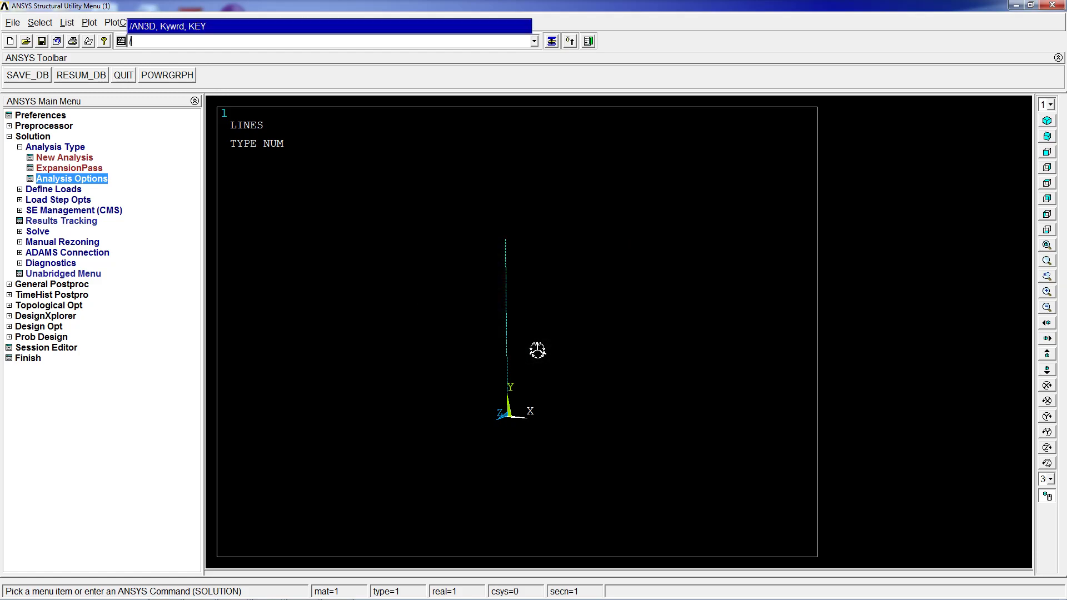
text(solu)
key(Return)
text(solve)
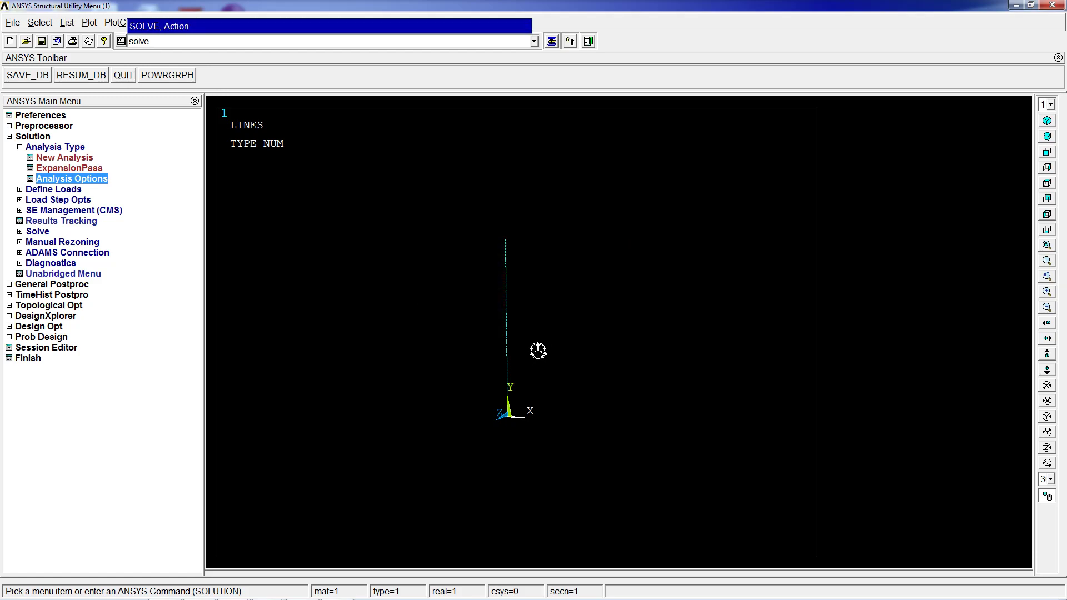
key(Return)
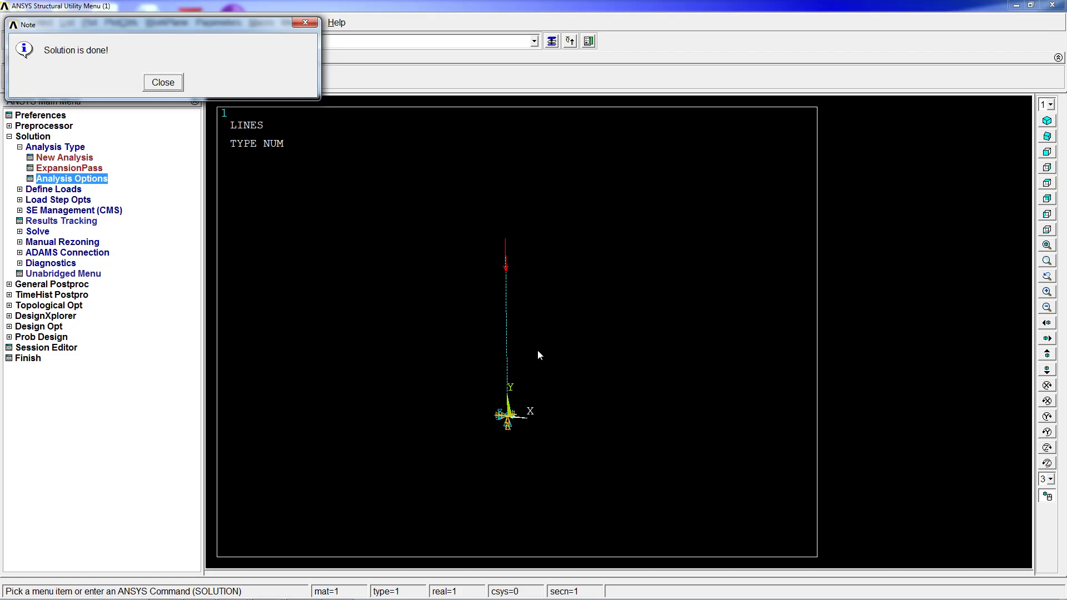
key(Return)
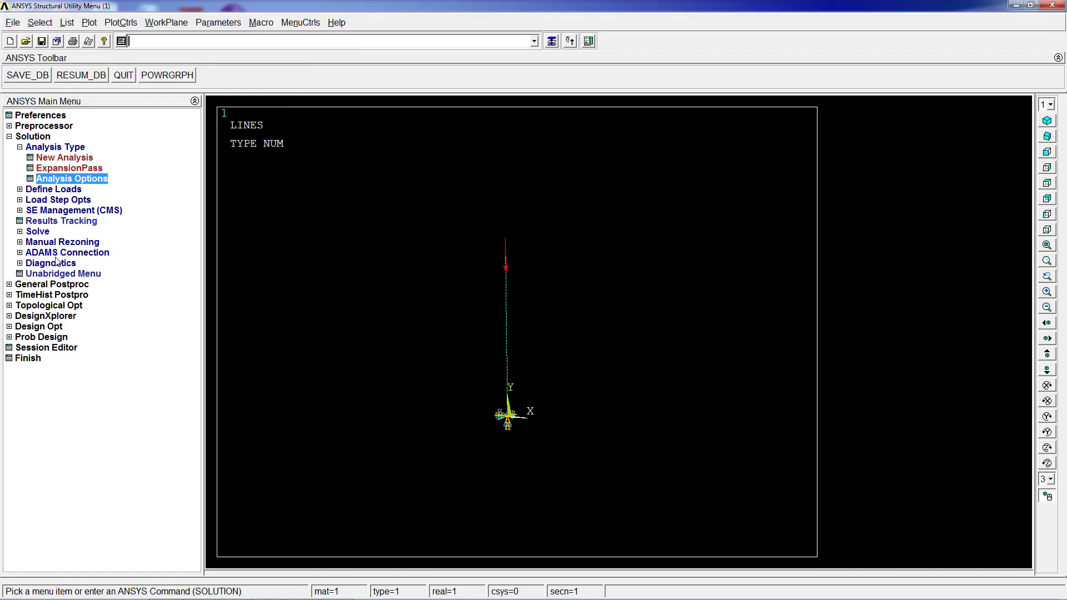
List the available buckling result sets in General Postproc and close the list
click(52, 284)
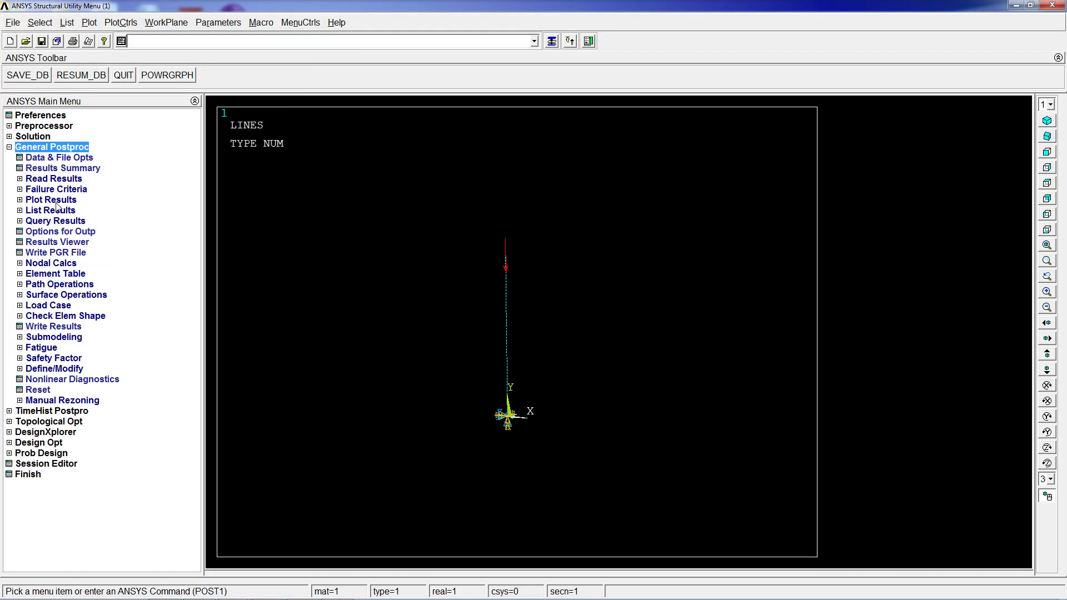
click(55, 208)
click(60, 179)
click(56, 231)
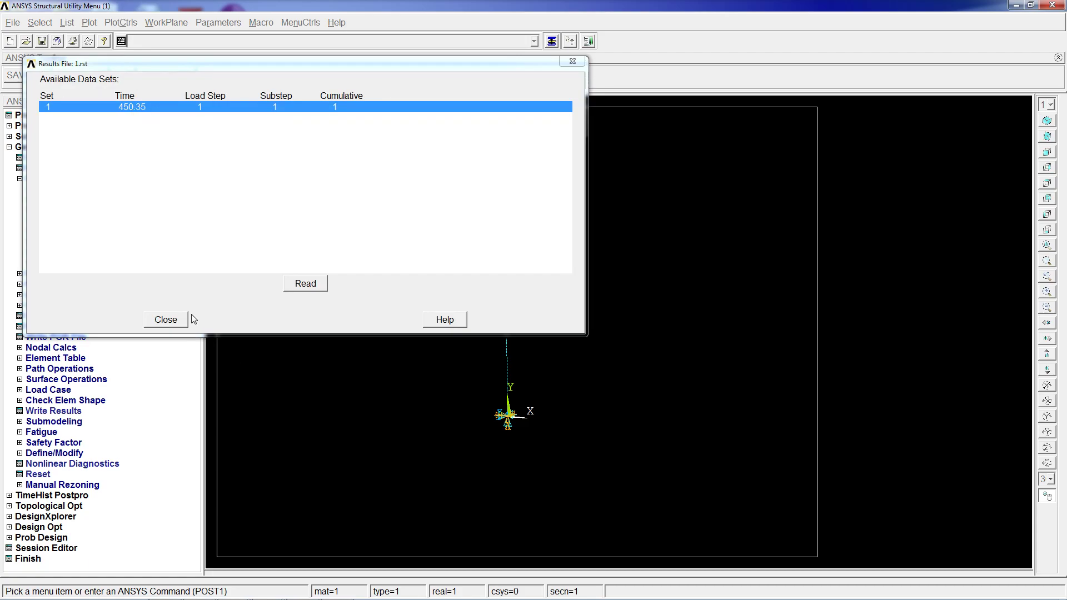
click(165, 320)
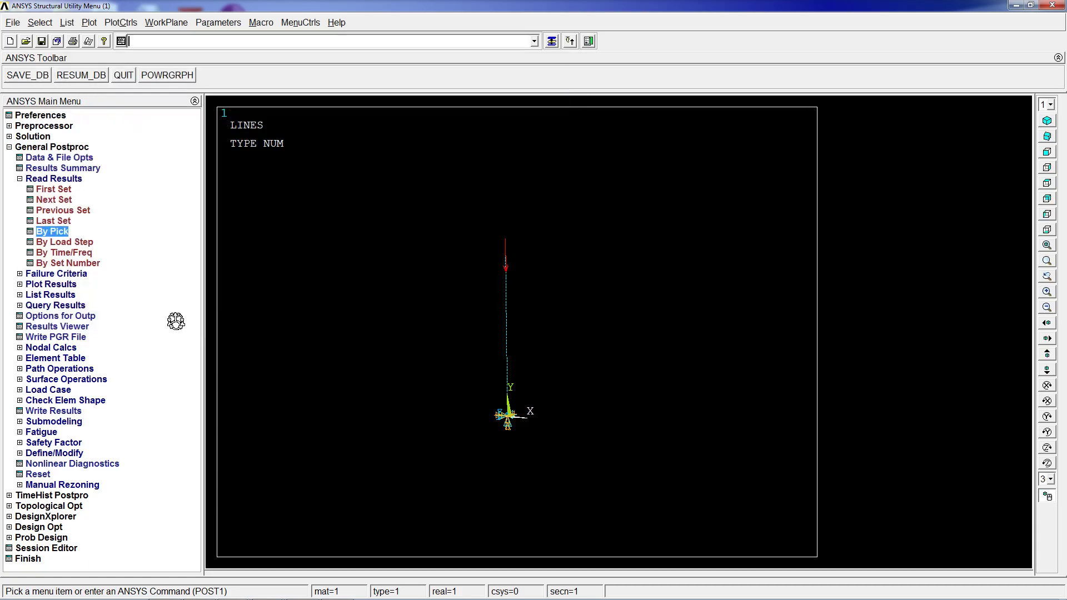
Plot total displacement with plnsol,u,sum and read the first set, FREQ=450.352
text(plnsol)
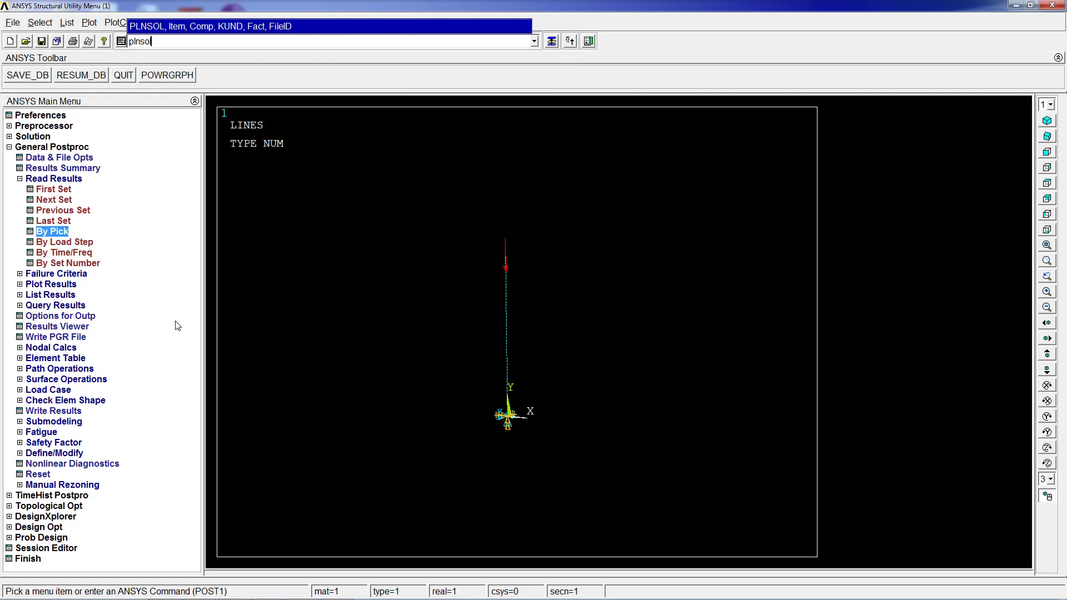
text(,u,sum)
key(Return)
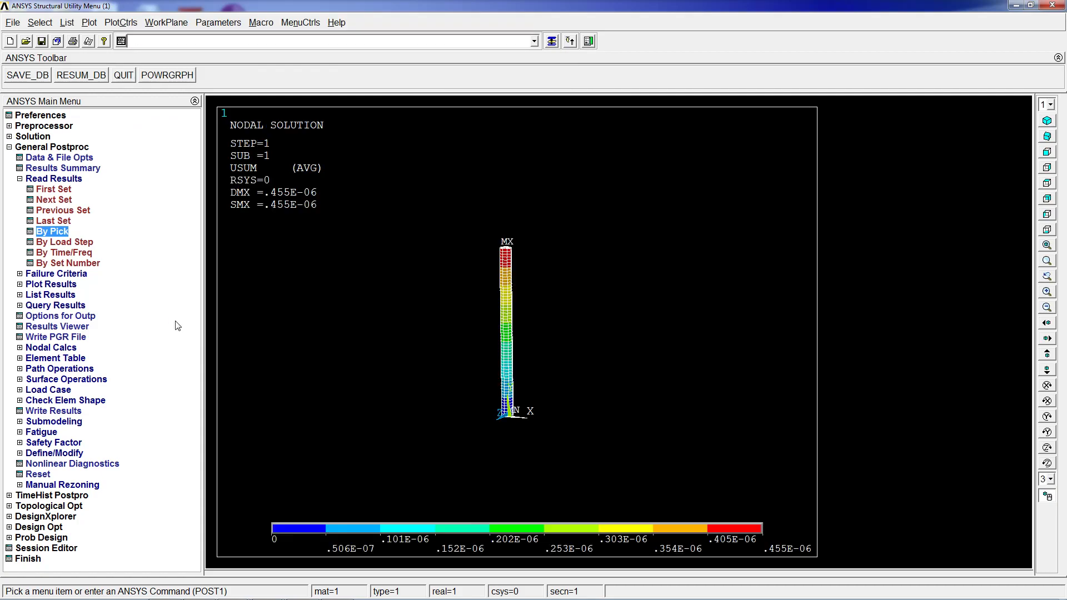
mouse_move(591, 409)
ctrl+right_down()
mouse_move(488, 300)
mouse_move(403, 273)
mouse_move(453, 252)
mouse_move(491, 300)
ctrl+right_up()
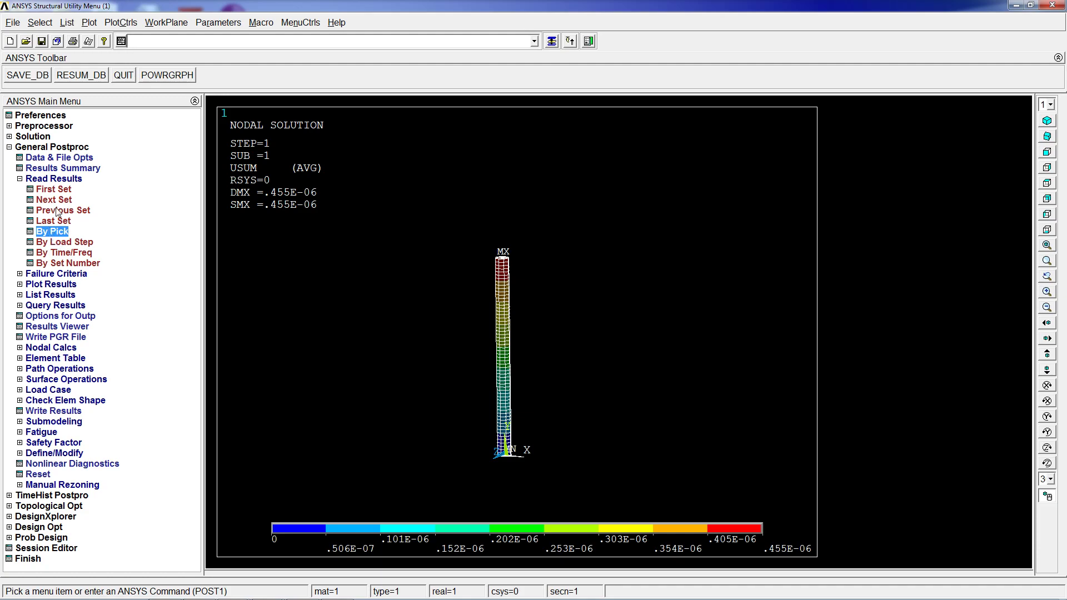
click(54, 190)
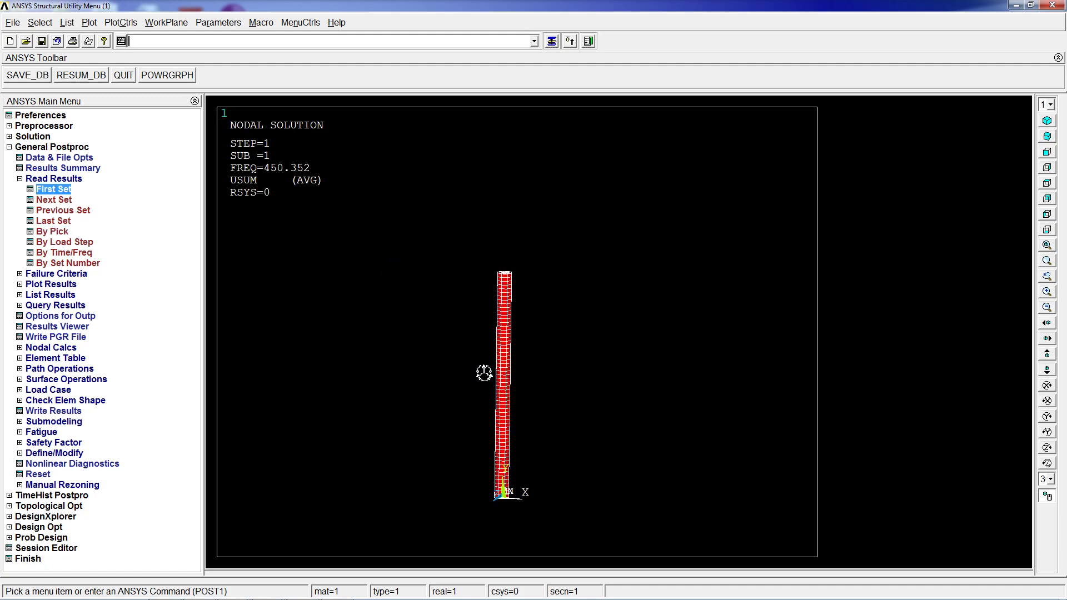
Turn off the solid element shape display with /ESHAPE,0
text(/eshapem)
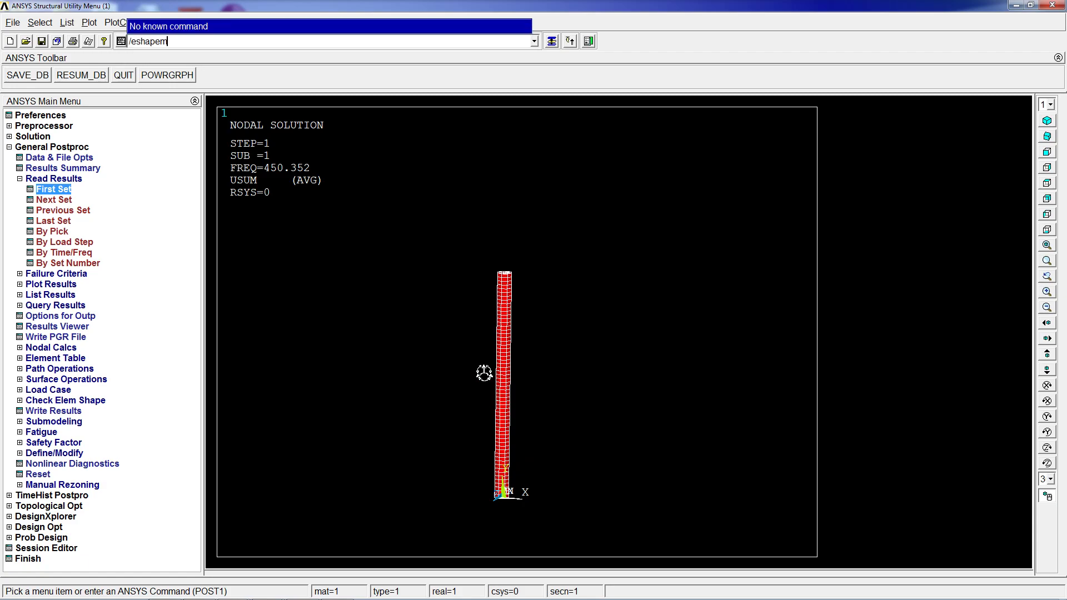
text(,1,)
key(BackSpace)
text(0.0)
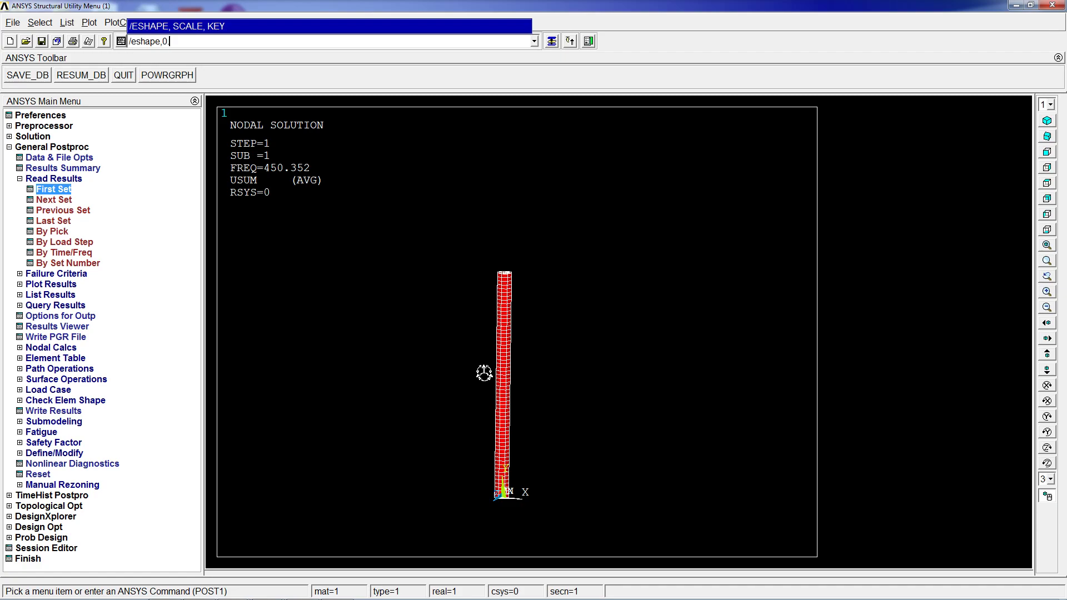
text(.0)
key(Return)
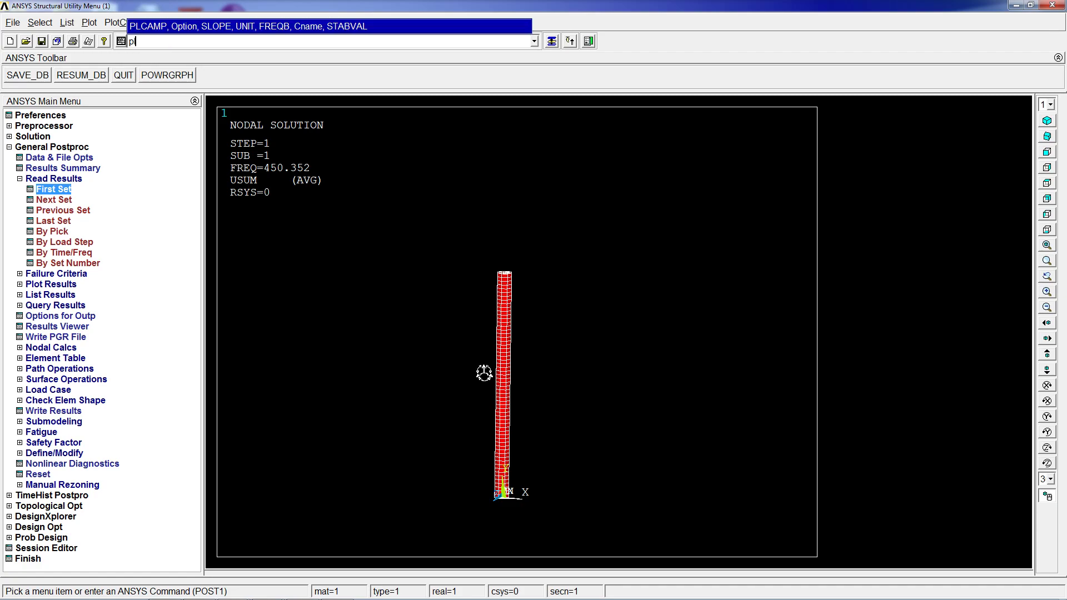
Replot the total displacement (U,SUM) contour and rotate and shift the beam view
text(nsol,u,sum)
key(Return)
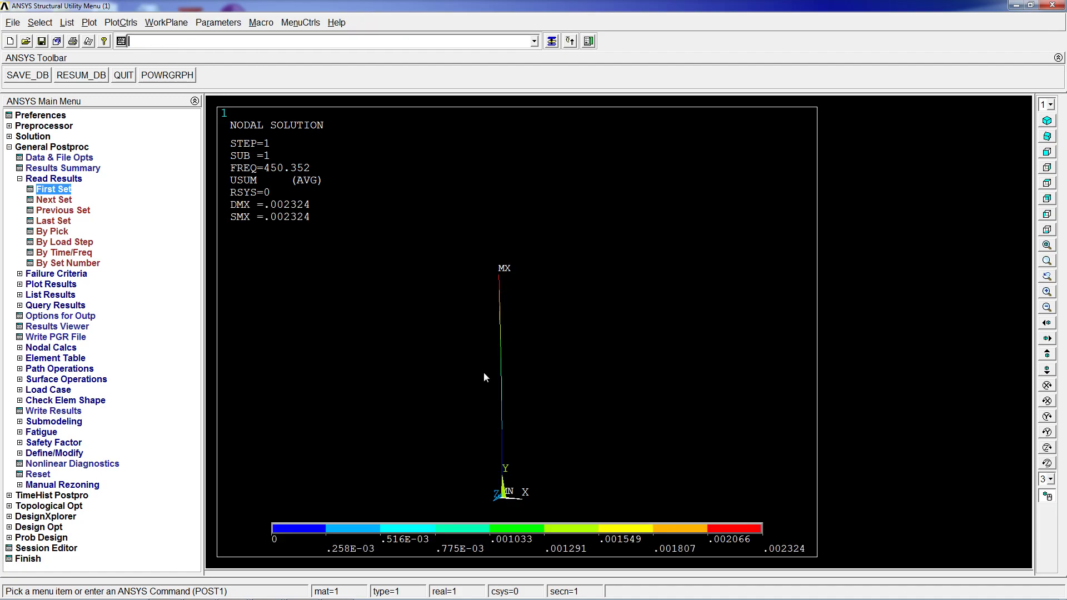
ctrl+right_drag(389, 243, 480, 317)
ctrl+drag(480, 317, 503, 272)
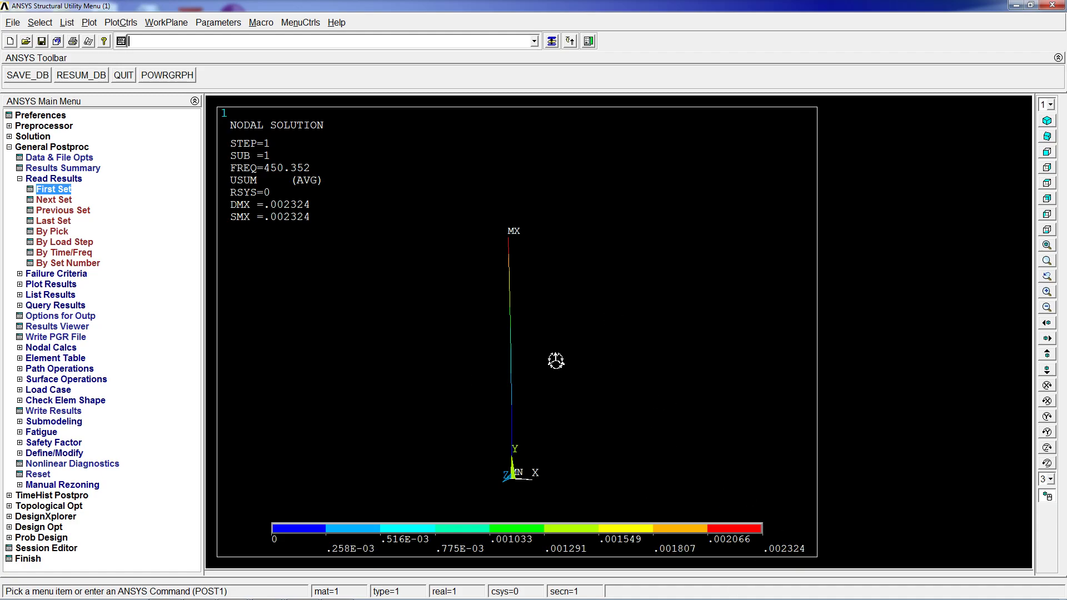
Plot the displacement as vectors with PLVECT,U, rotate the view and collapse General Postproc
text(plvect,u)
key(Return)
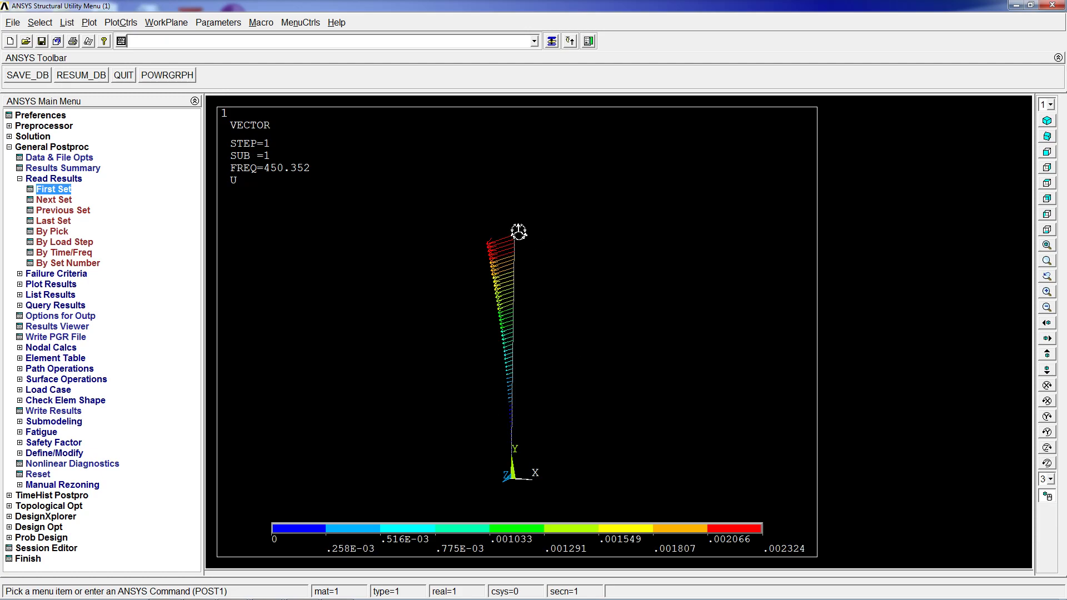
ctrl+right_drag(527, 318, 523, 371)
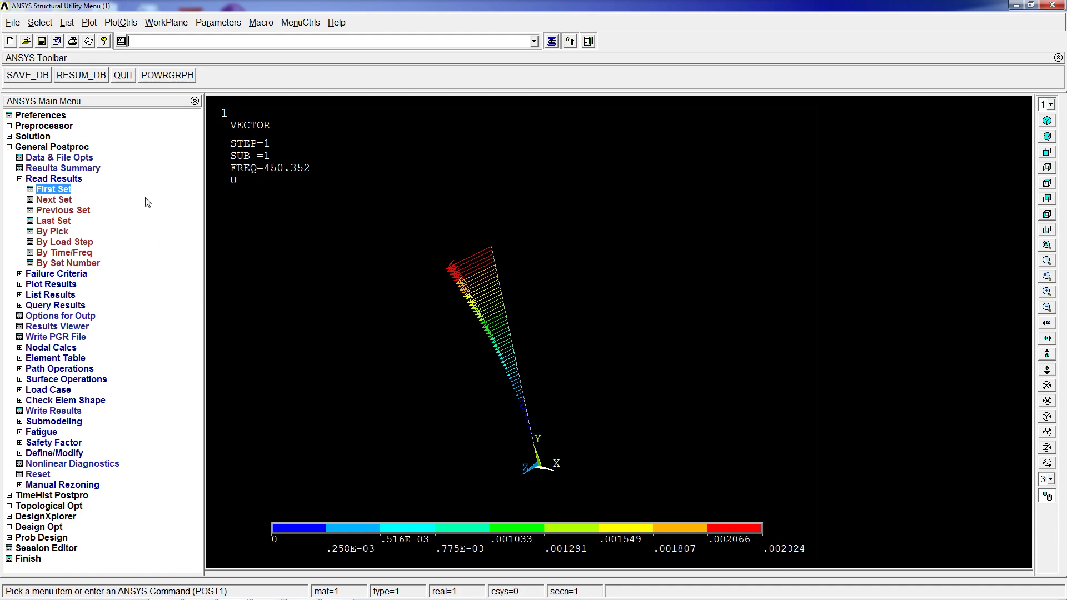
click(48, 147)
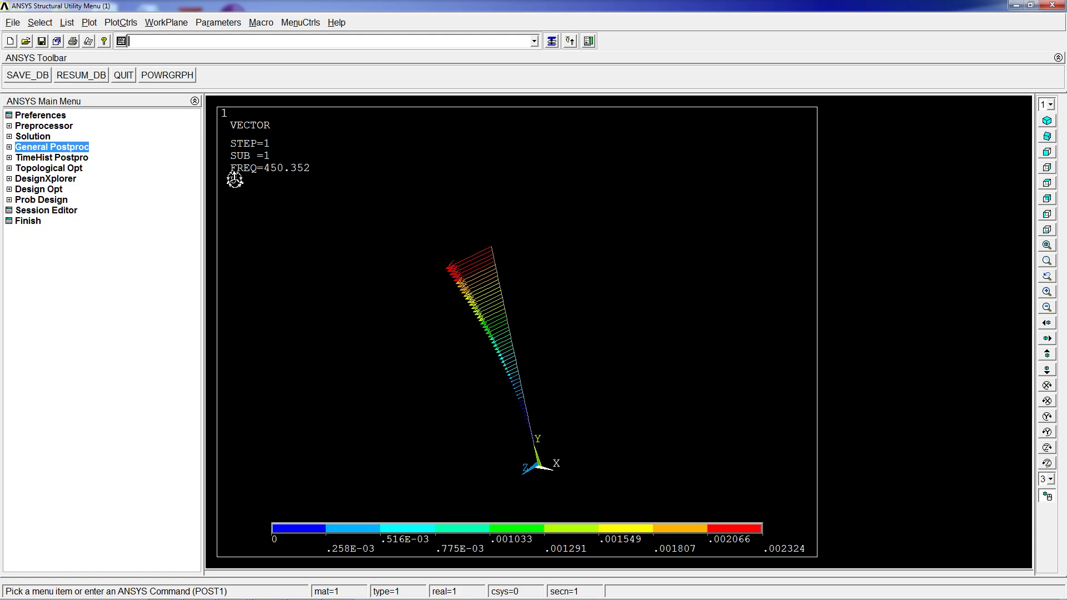
Redraw the lines and apply a force of -100*450.352 at the beam's top keypoint
click(84, 139)
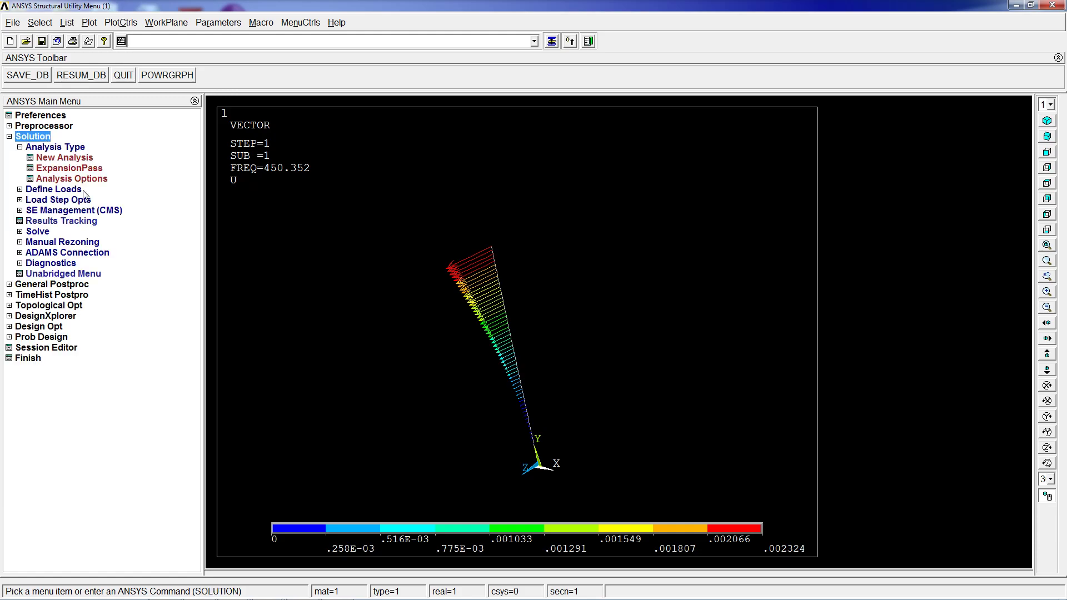
text(lplot)
key(Return)
text(fk)
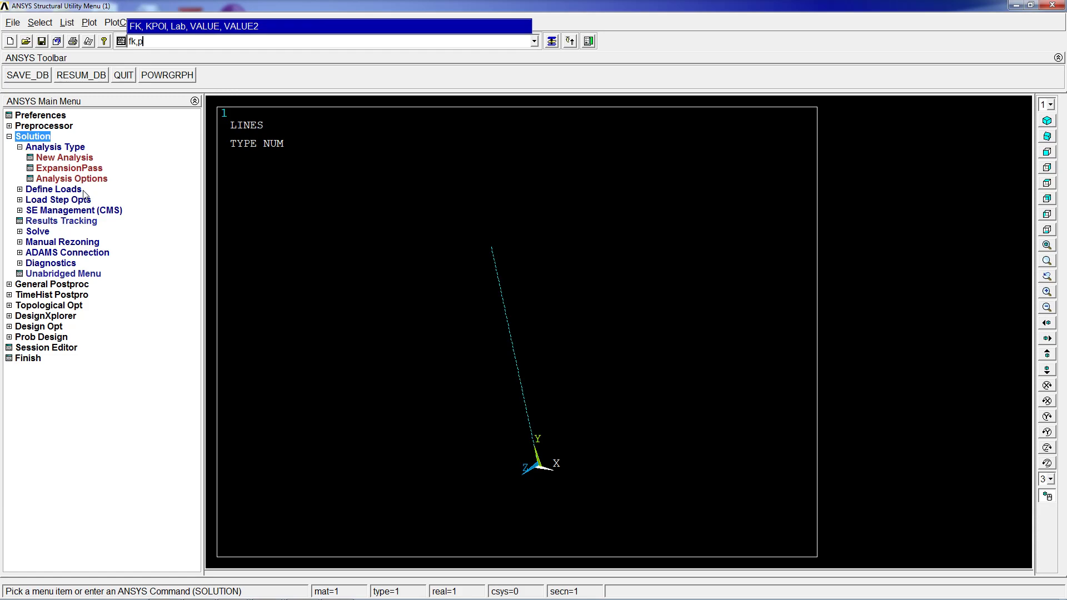
text(,p)
key(Return)
middle_click(397, 247)
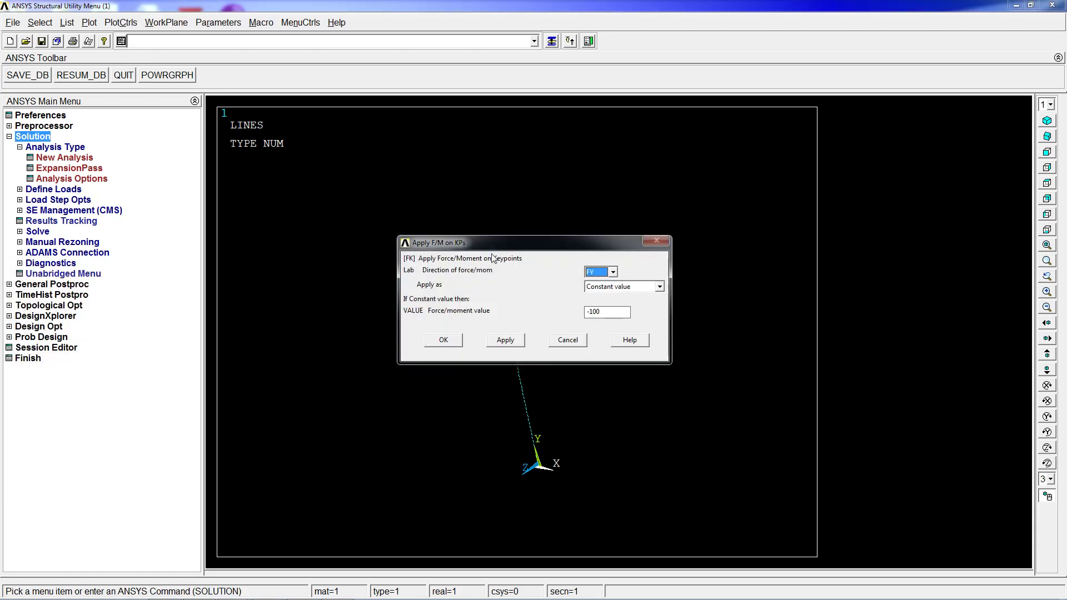
click(618, 314)
text(*450.352)
key(Return)
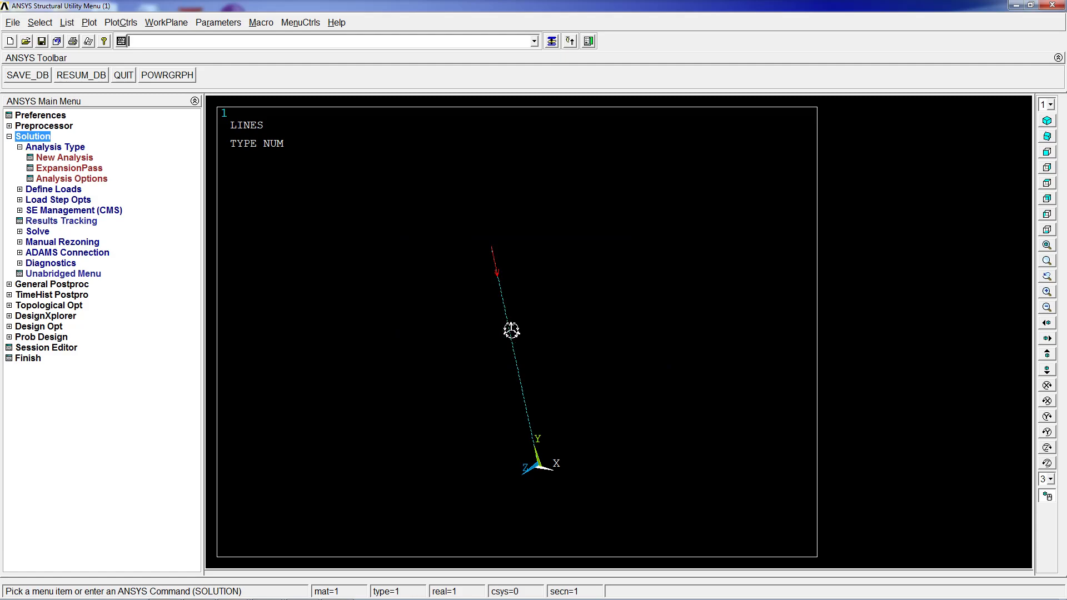
Enter /SOLU and solve the static load case
text(/solu)
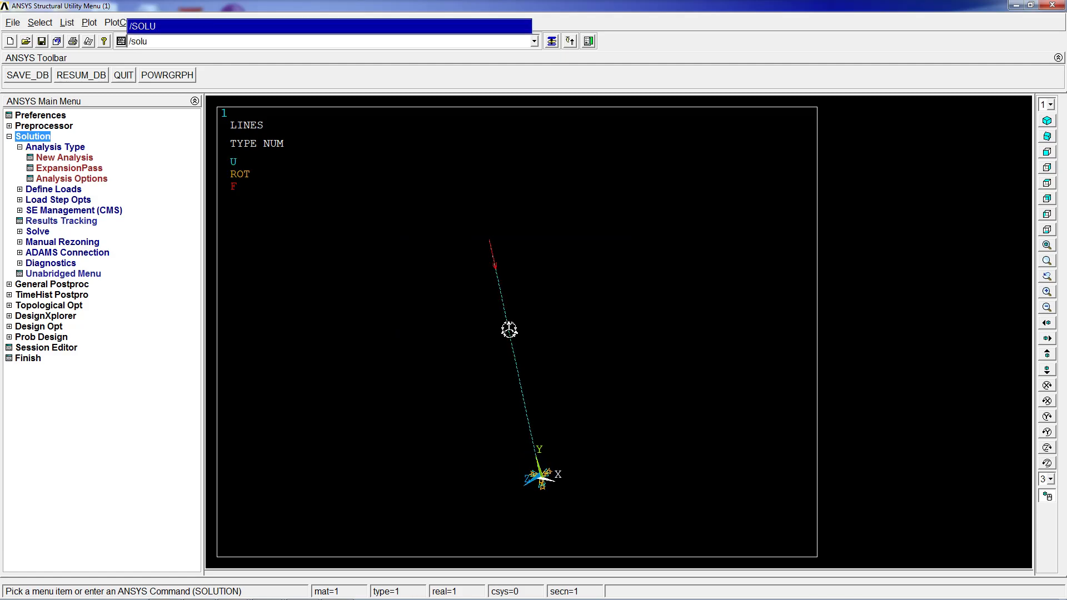
key(Return)
text(solve)
key(Return)
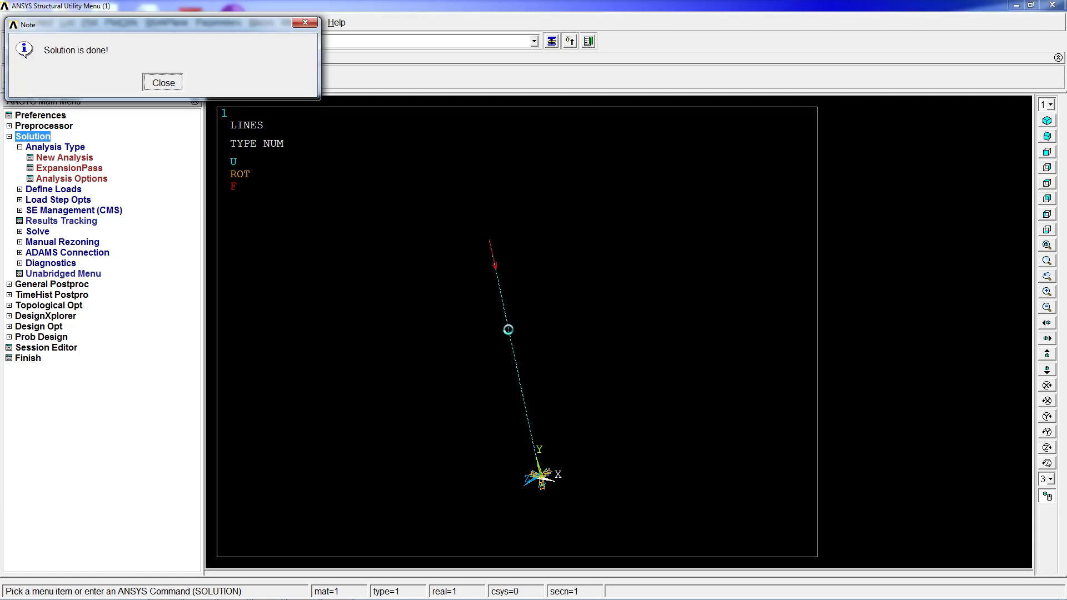
key(Return)
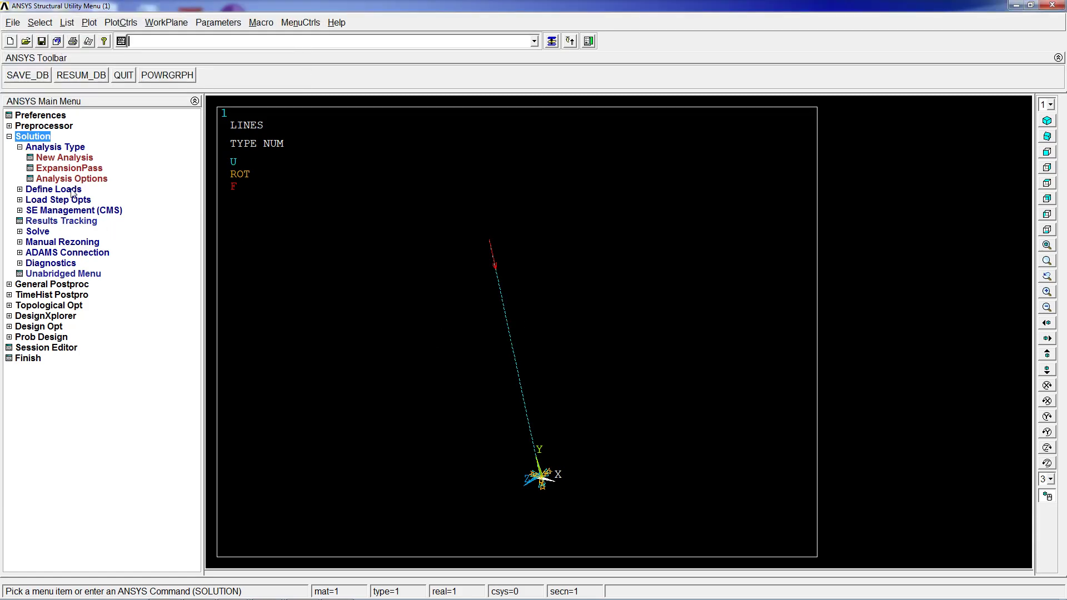
Read the first result set and plot the USUM contour with PLNSOL,U,SUM
click(55, 285)
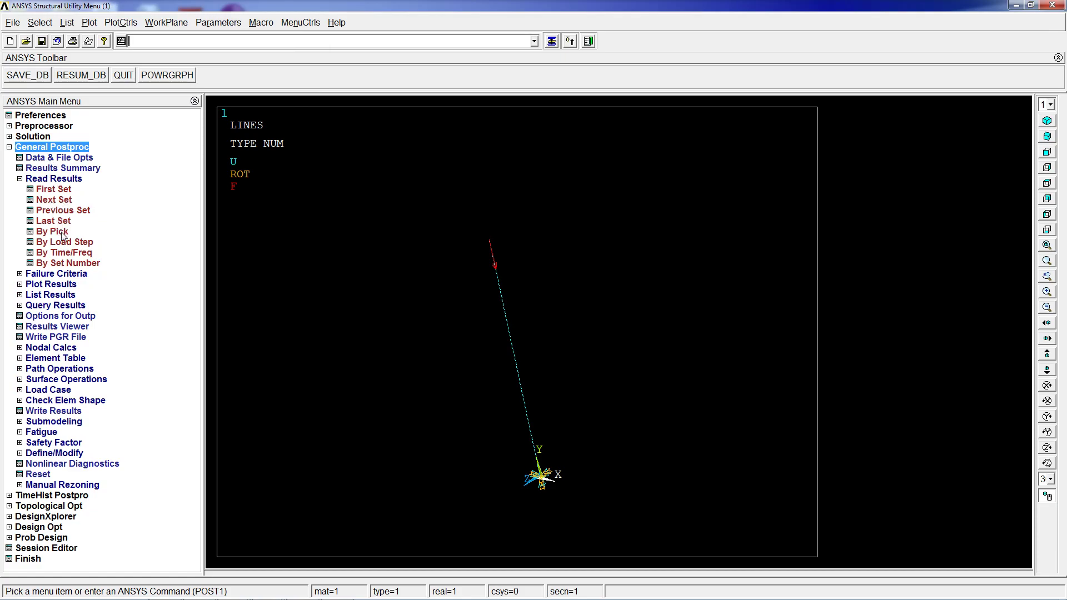
click(60, 191)
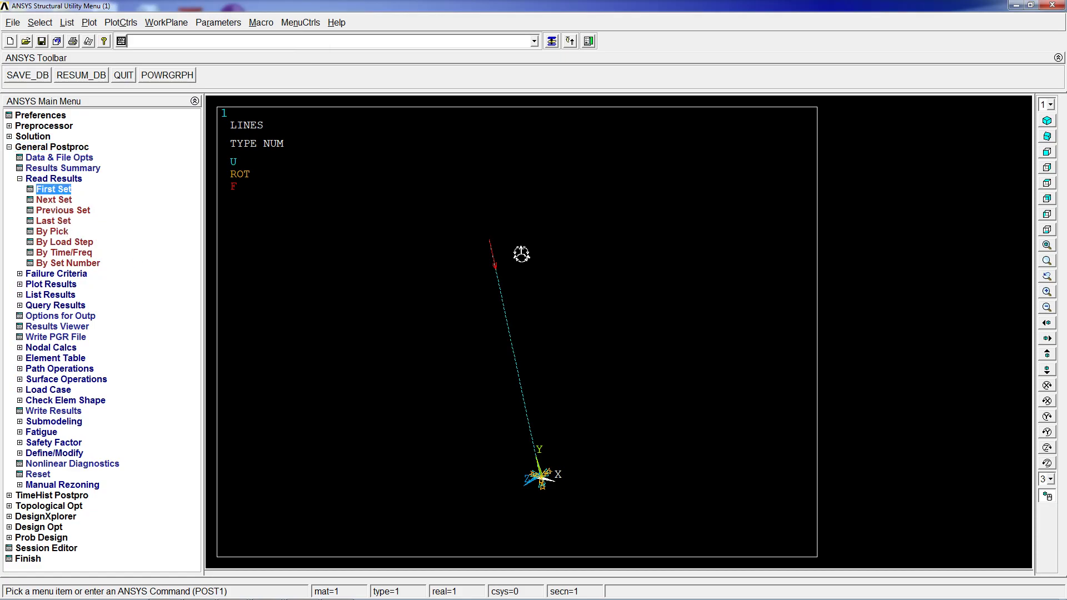
text(plnsol,usu)
key(BackSpace)
text(,sum)
key(Return)
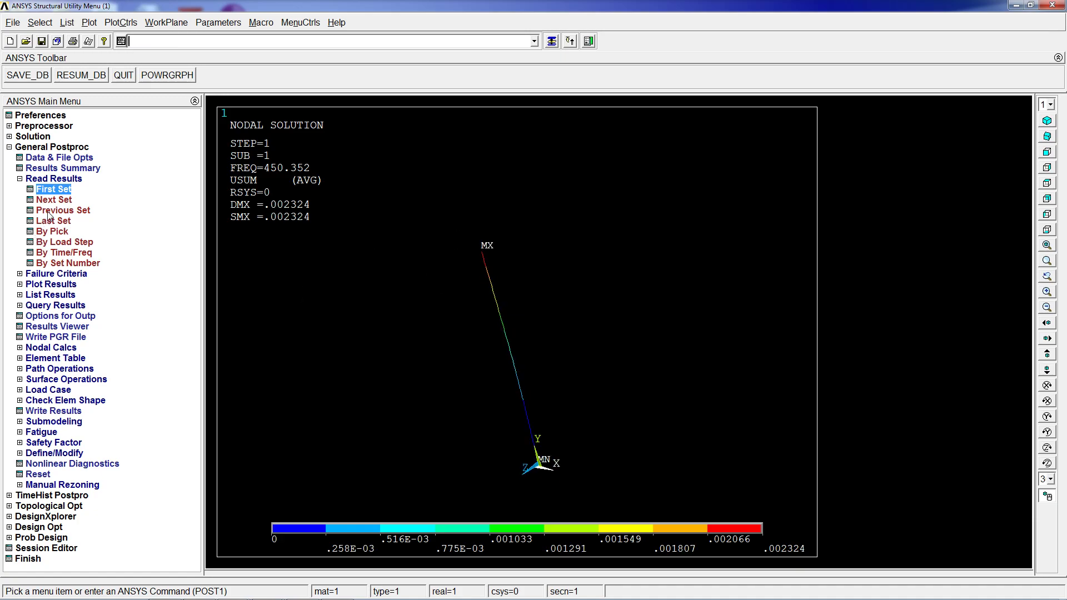
Set the analysis type back to Static and solve it
click(56, 148)
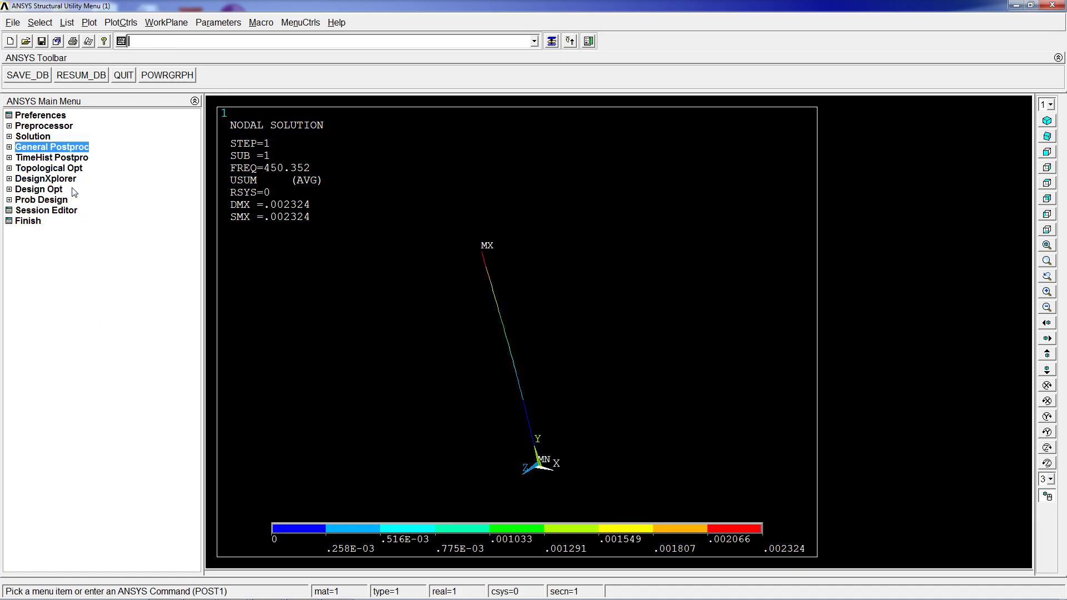
click(47, 147)
click(32, 137)
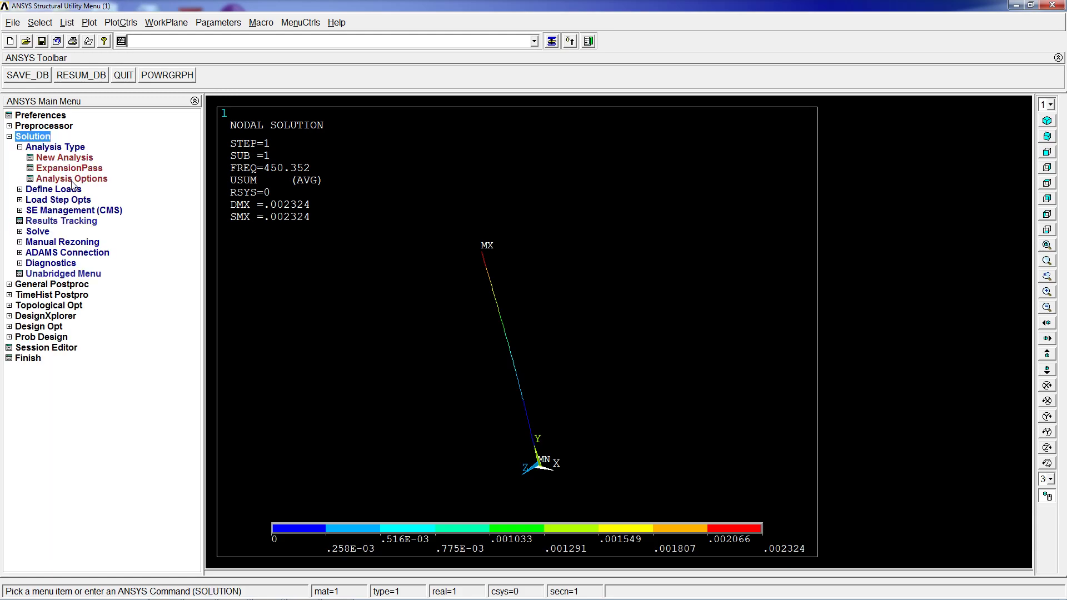
click(64, 158)
click(592, 250)
click(463, 363)
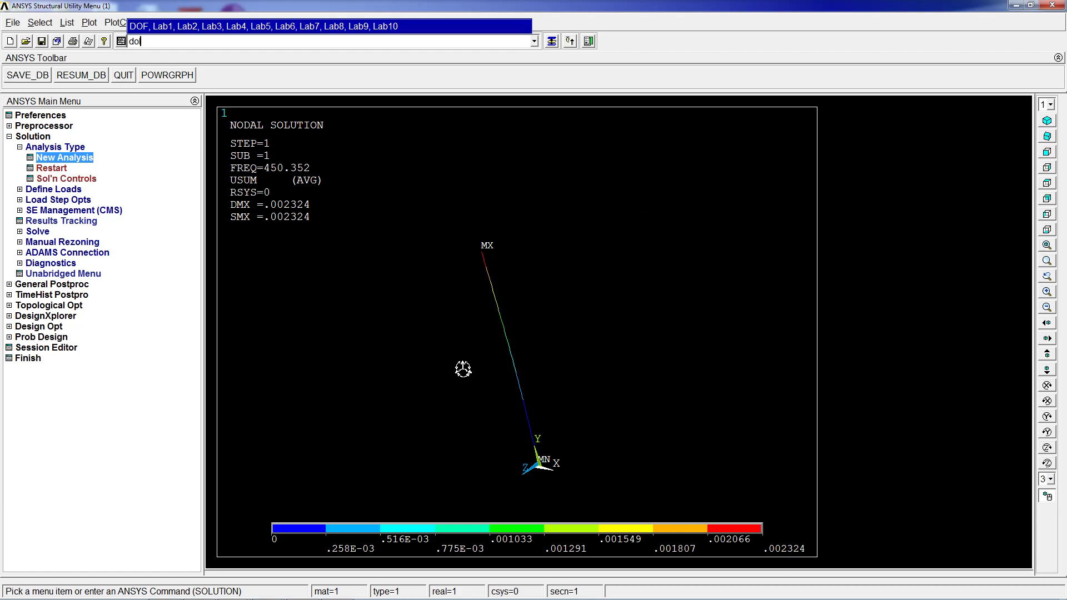
text(solve)
key(Return)
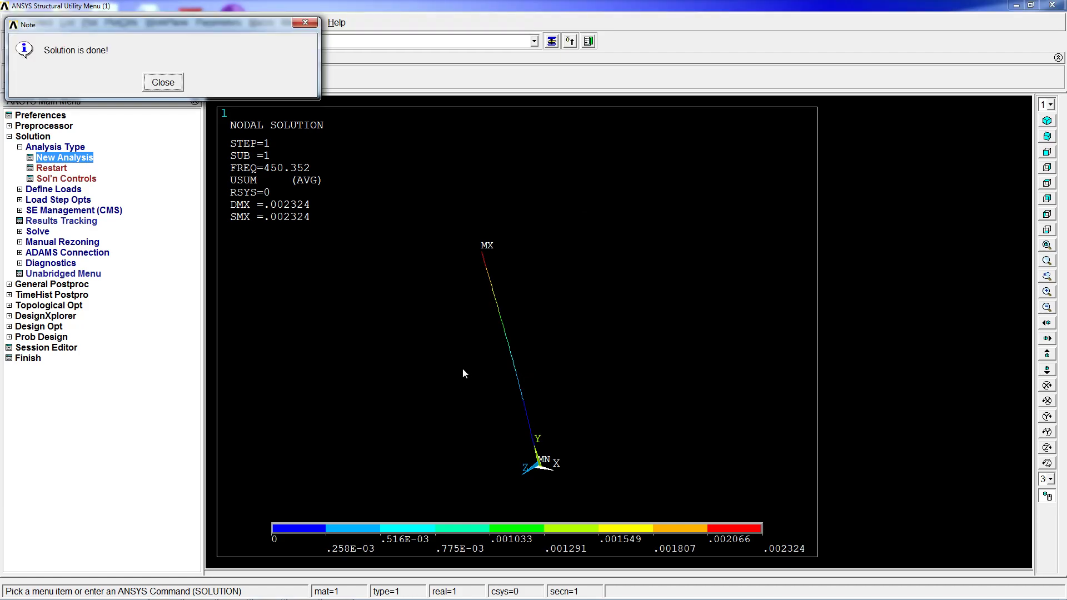
key(Return)
Switch the analysis type to Eigen Buckling and solve the buckling problem
text(/so)
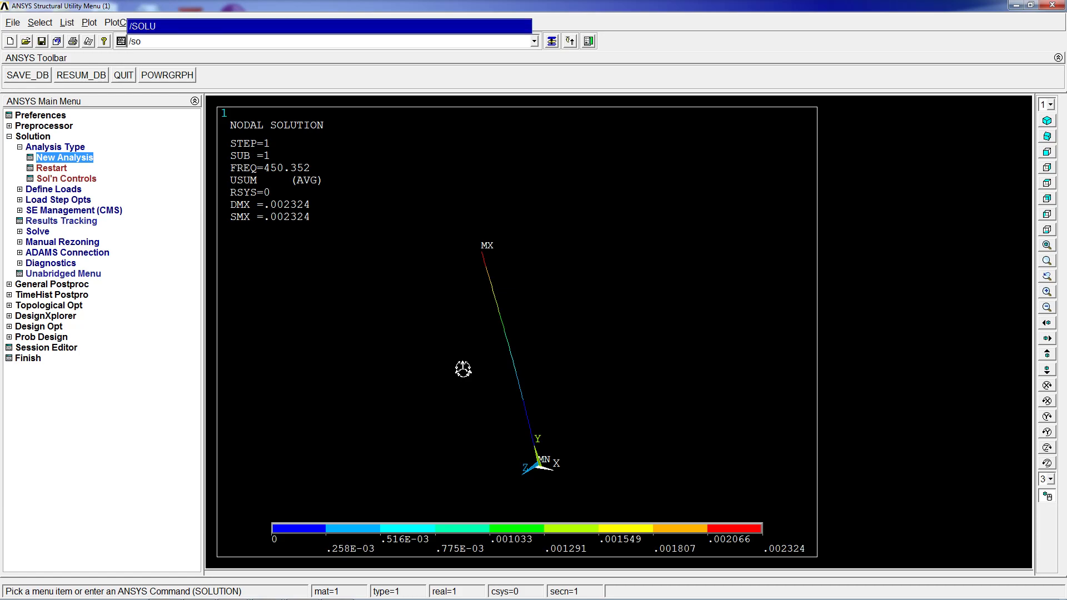
text(lu)
key(Return)
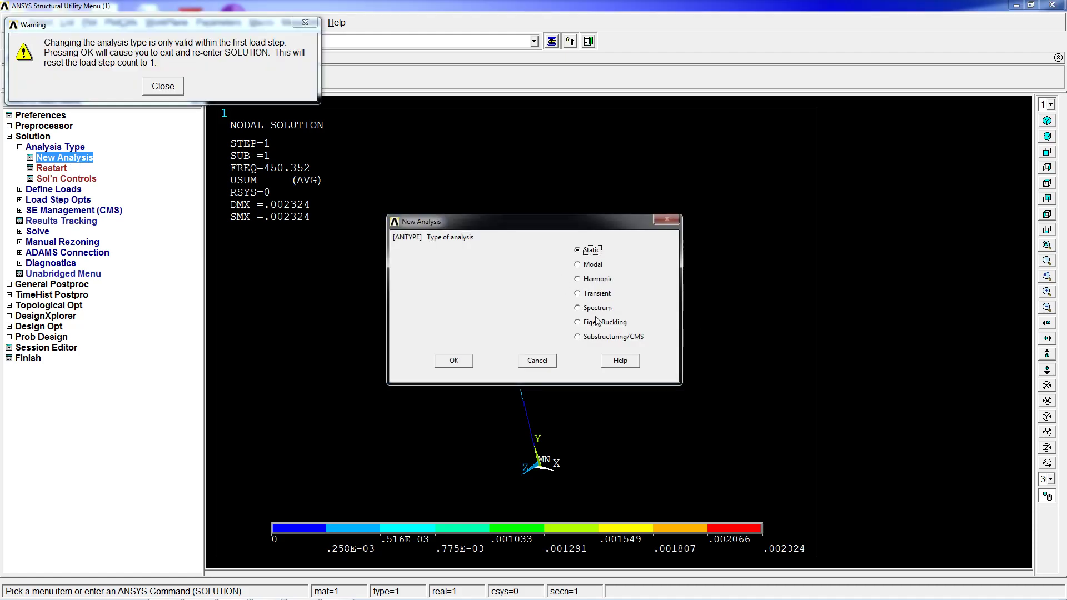
click(599, 322)
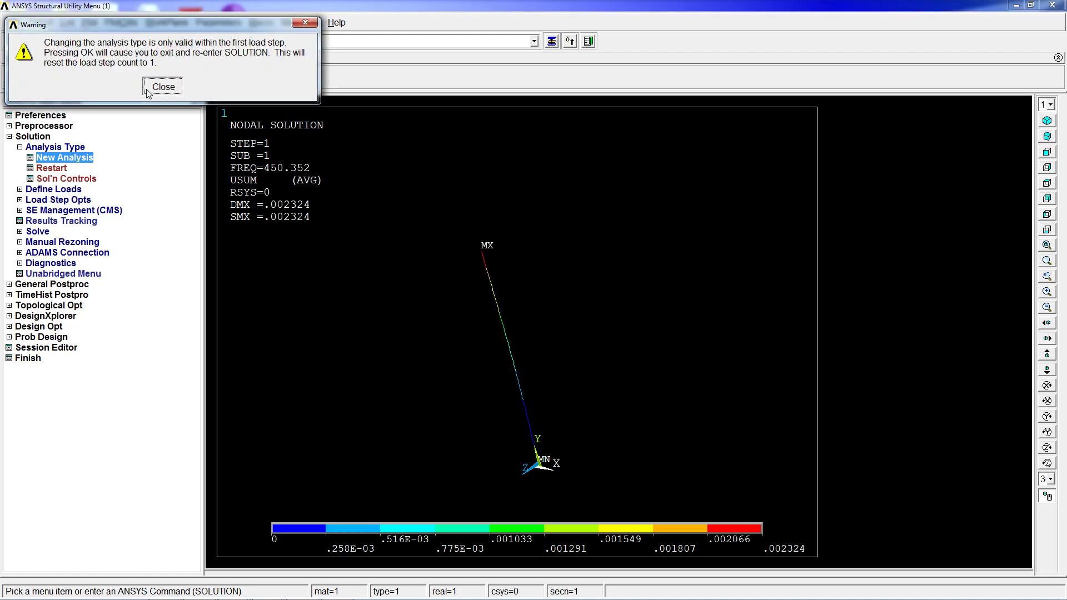
click(163, 86)
click(65, 158)
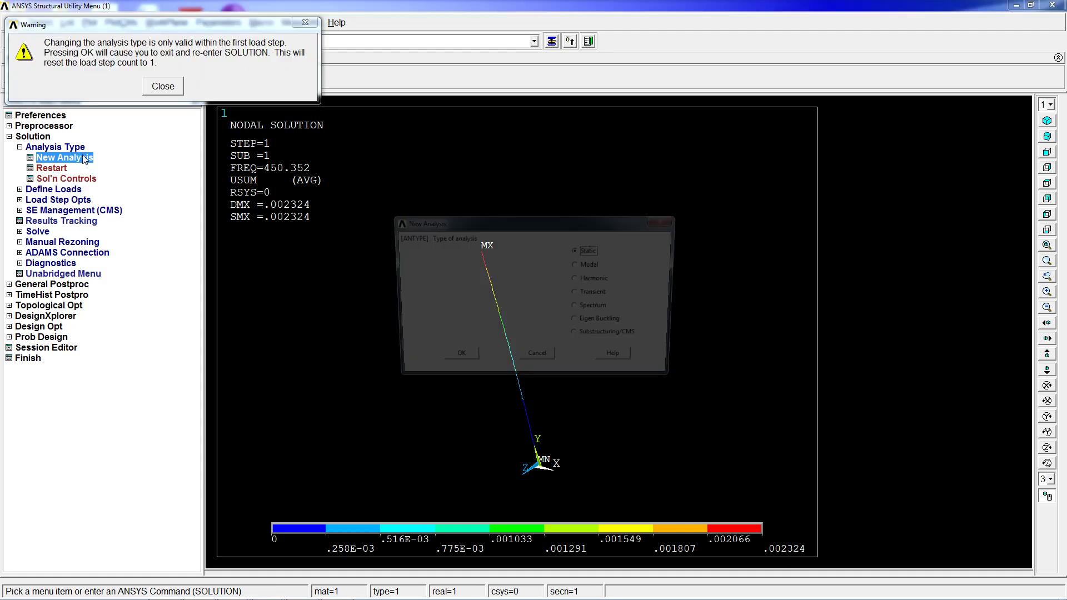
click(598, 323)
click(454, 361)
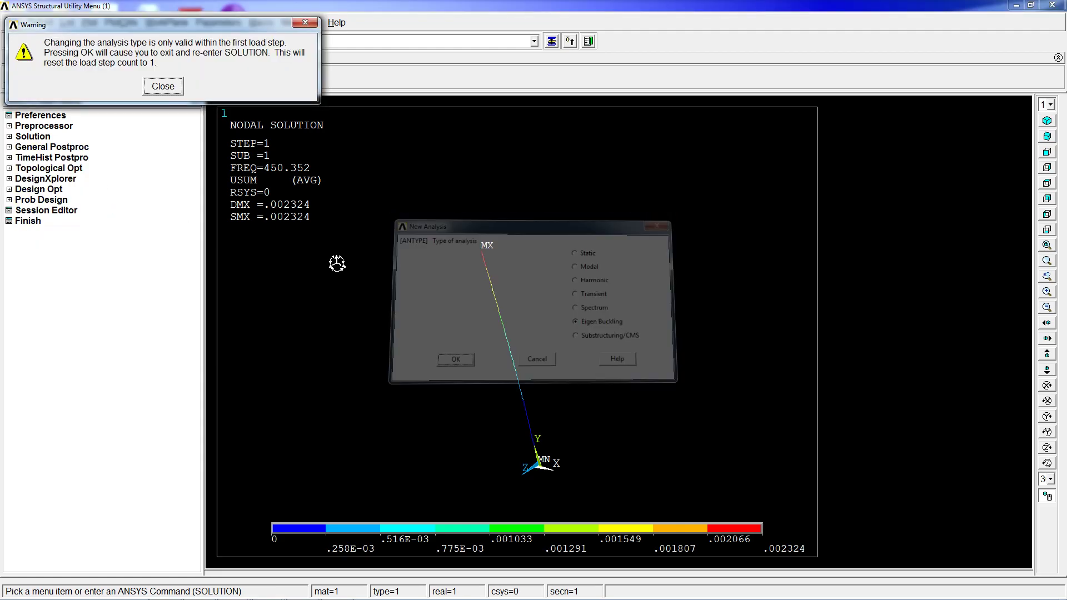
click(163, 89)
click(33, 137)
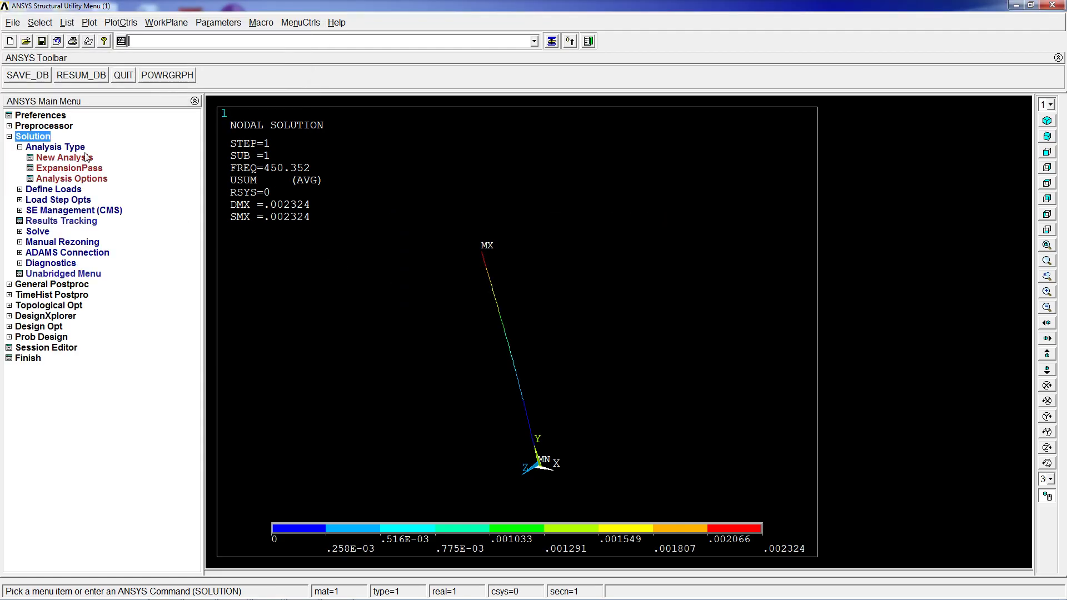
key(Return)
key(Return)
Read the first buckling result set and confirm the set list shows frequency 1.0000
click(53, 285)
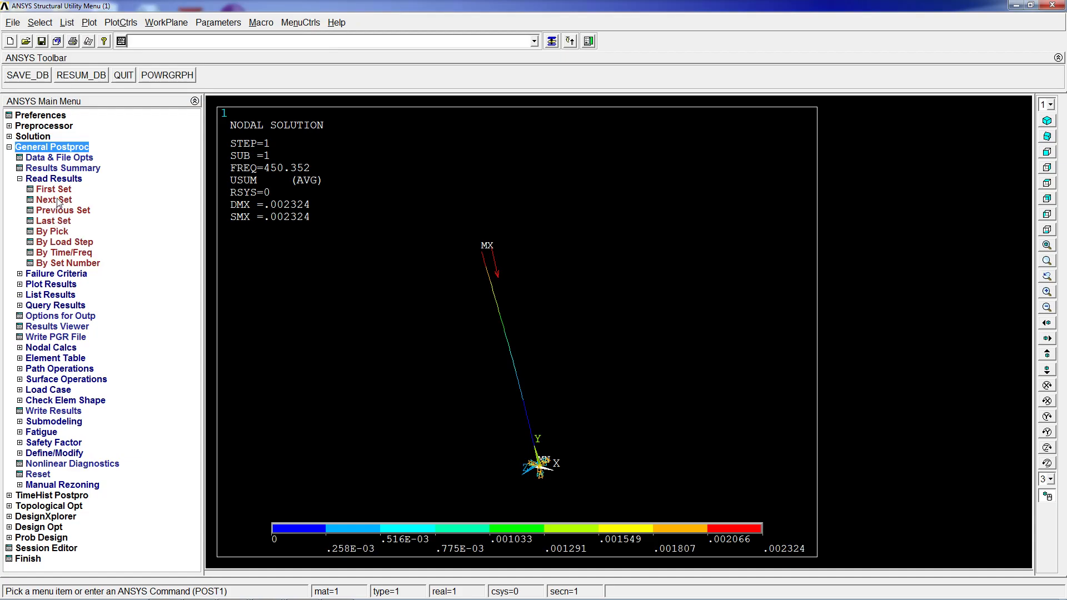
click(61, 190)
click(54, 232)
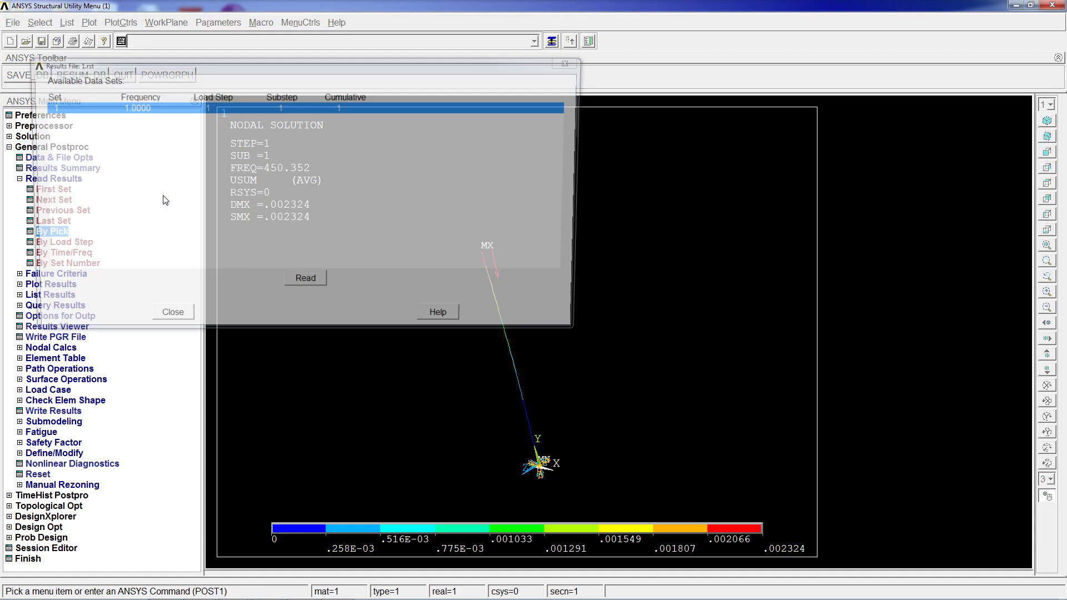
click(165, 320)
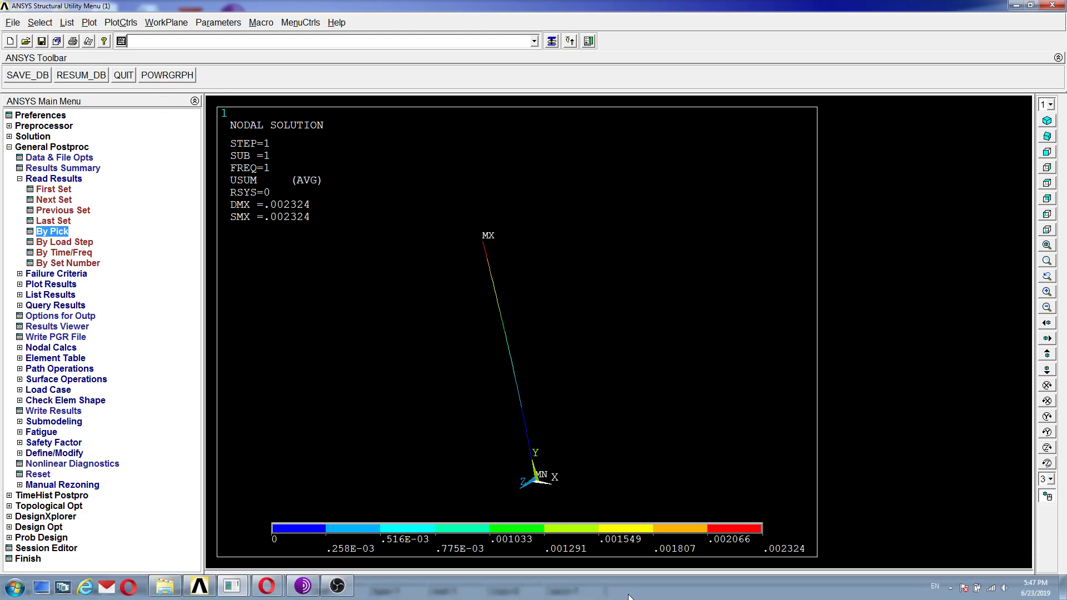
click(44, 25)
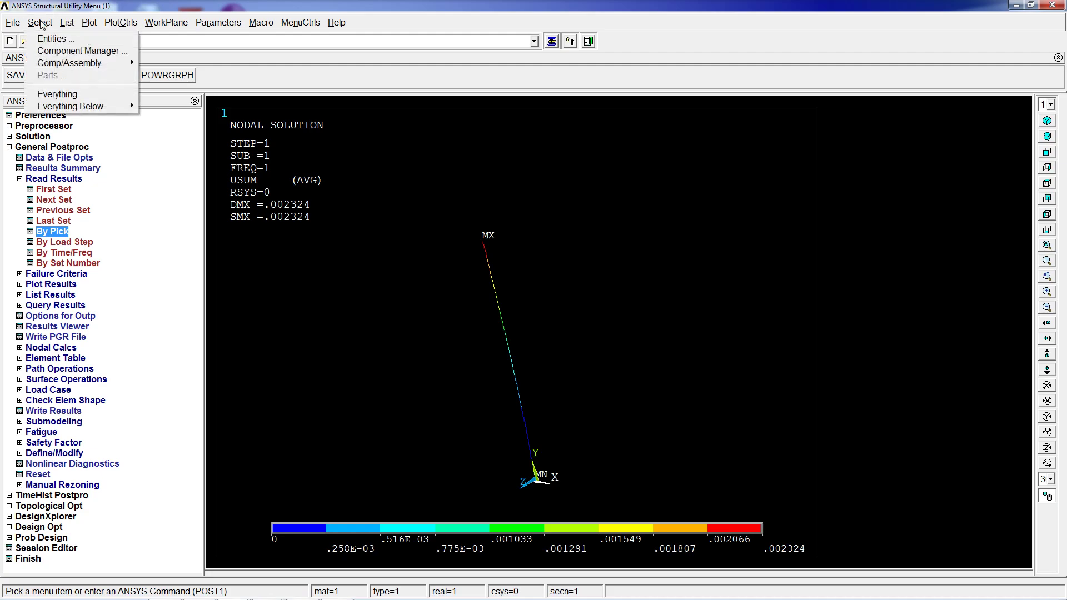
mouse_move(75, 24)
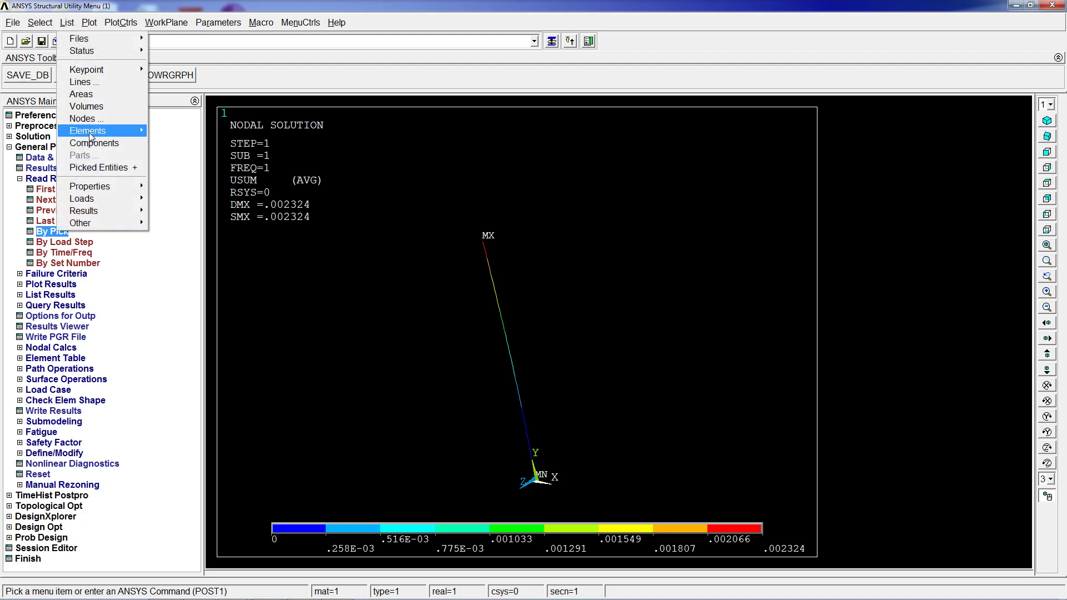
mouse_move(98, 199)
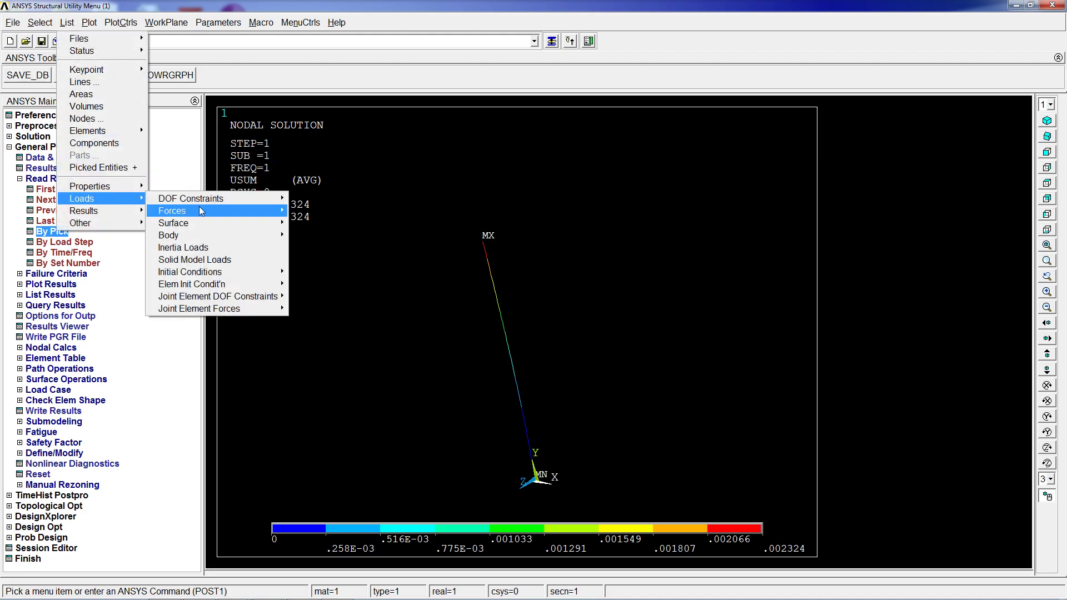
mouse_move(216, 210)
click(361, 212)
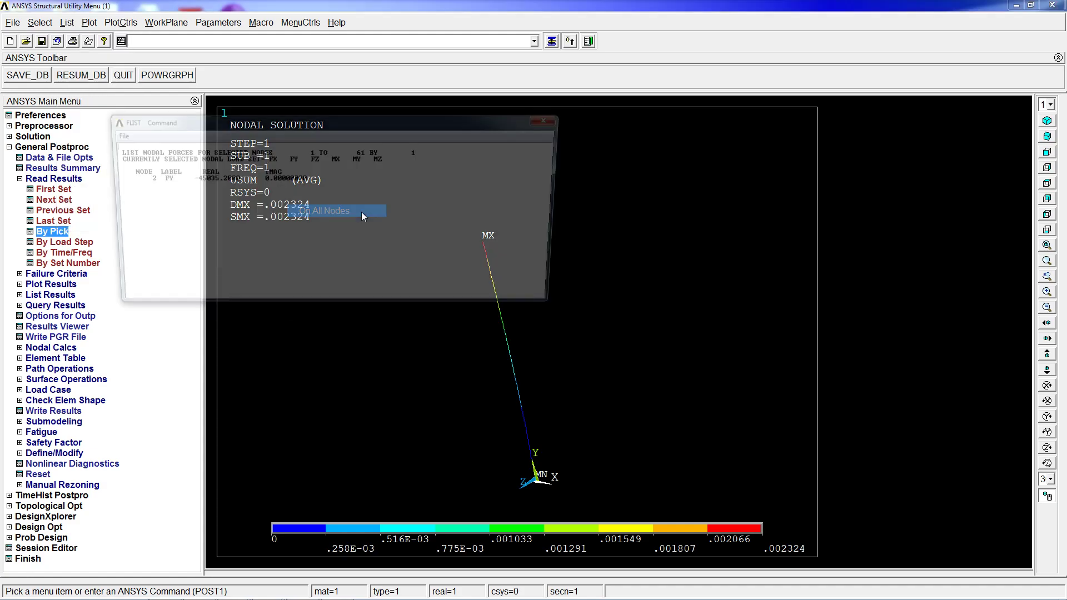
drag(235, 177, 194, 179)
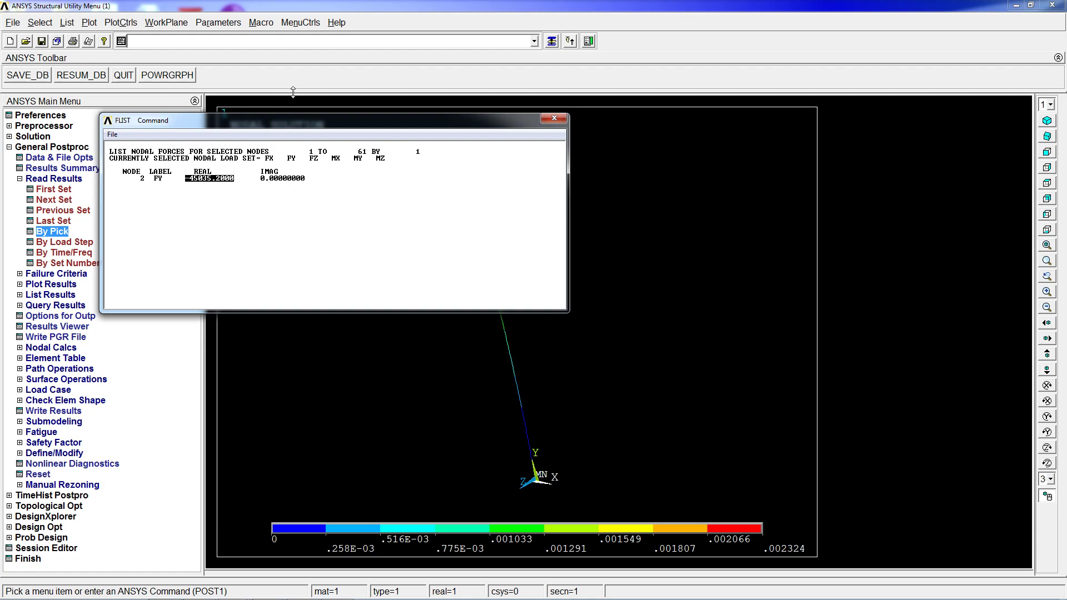
drag(299, 129, 795, 134)
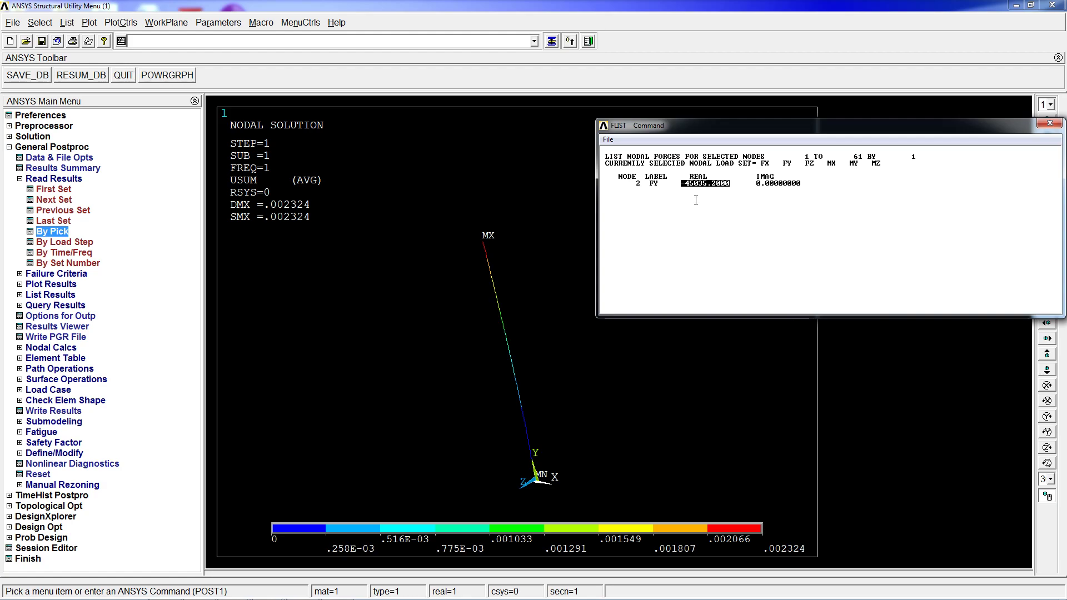
click(1050, 123)
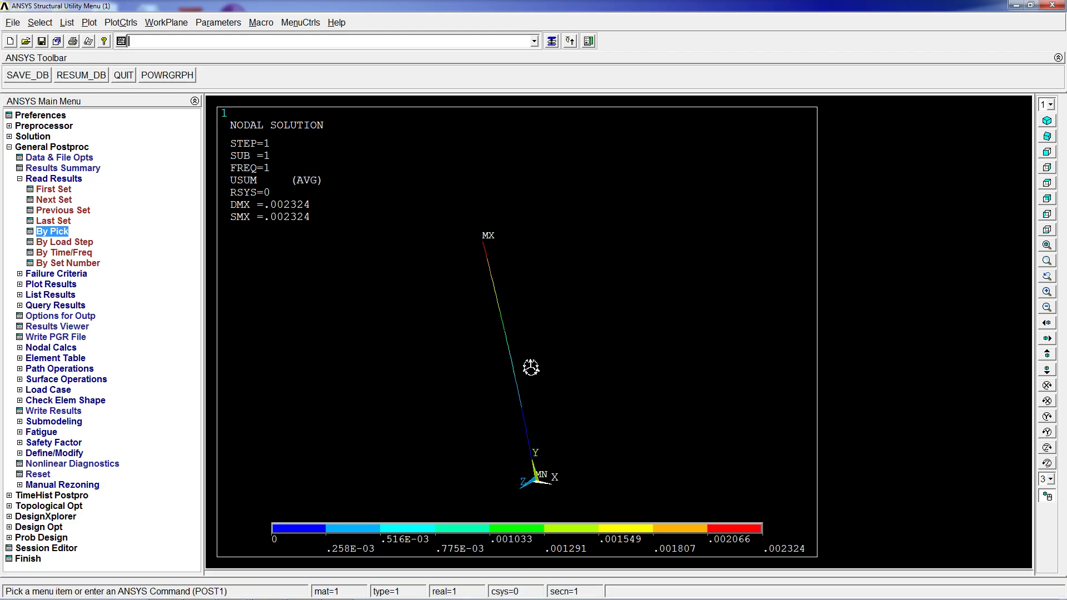
Rotate the view until the buckled beam stands vertical
ctrl+right_drag(531, 367, 529, 294)
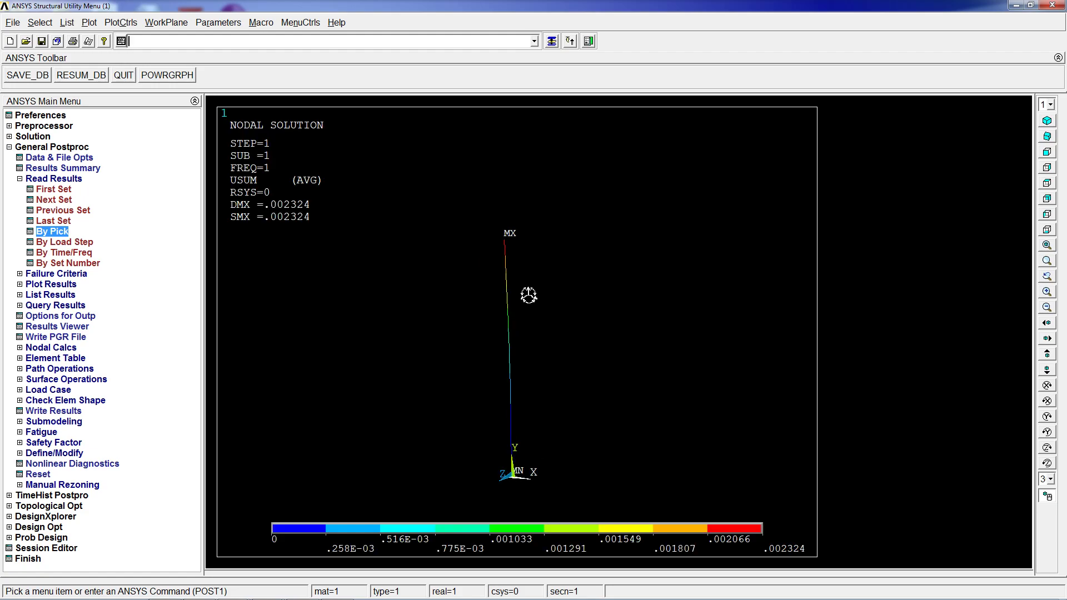